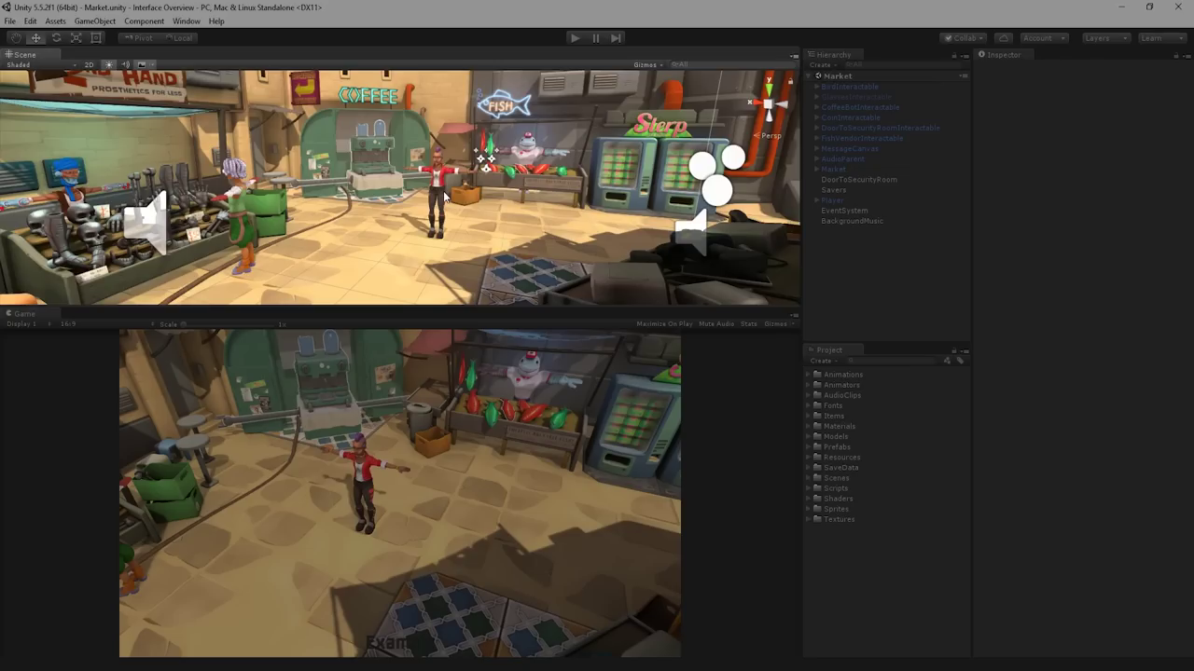
- Drag the Player character to a new spot on the market floor, then deselect it
{"action": "left_click", "coordinate": [438, 194]}
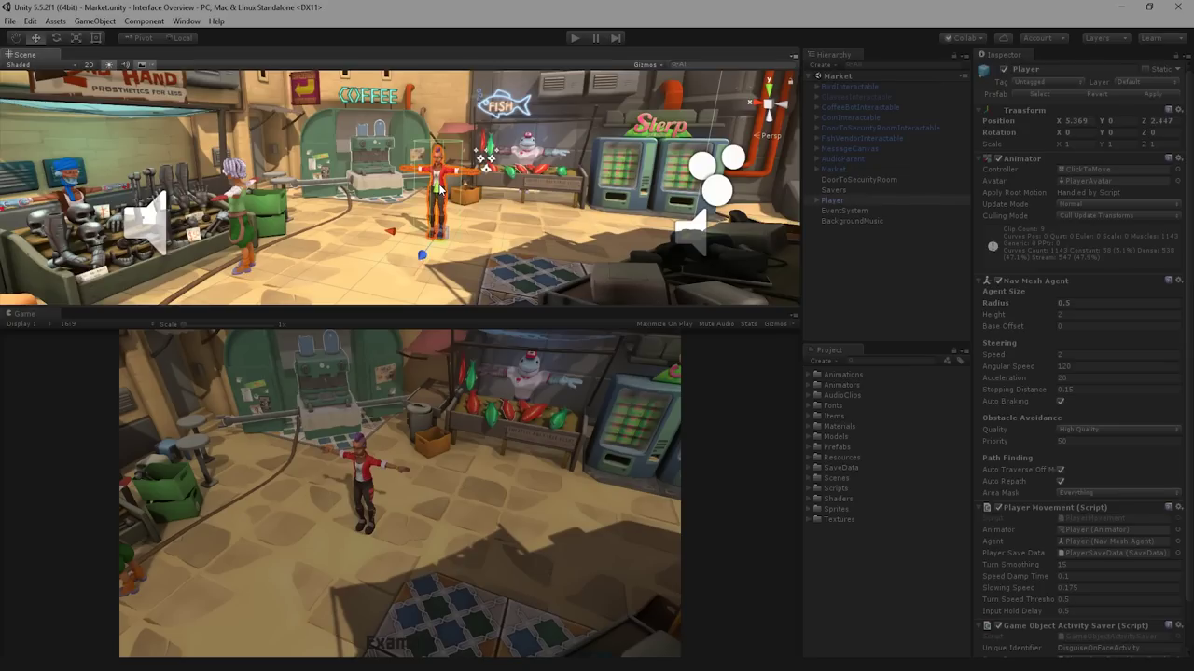
{"action": "mouse_move", "coordinate": [391, 227]}
{"action": "left_mouse_down"}
{"action": "mouse_move", "coordinate": [342, 228]}
{"action": "mouse_move", "coordinate": [420, 244]}
{"action": "mouse_move", "coordinate": [420, 265]}
{"action": "mouse_move", "coordinate": [406, 264]}
{"action": "mouse_move", "coordinate": [423, 270]}
{"action": "left_mouse_up"}
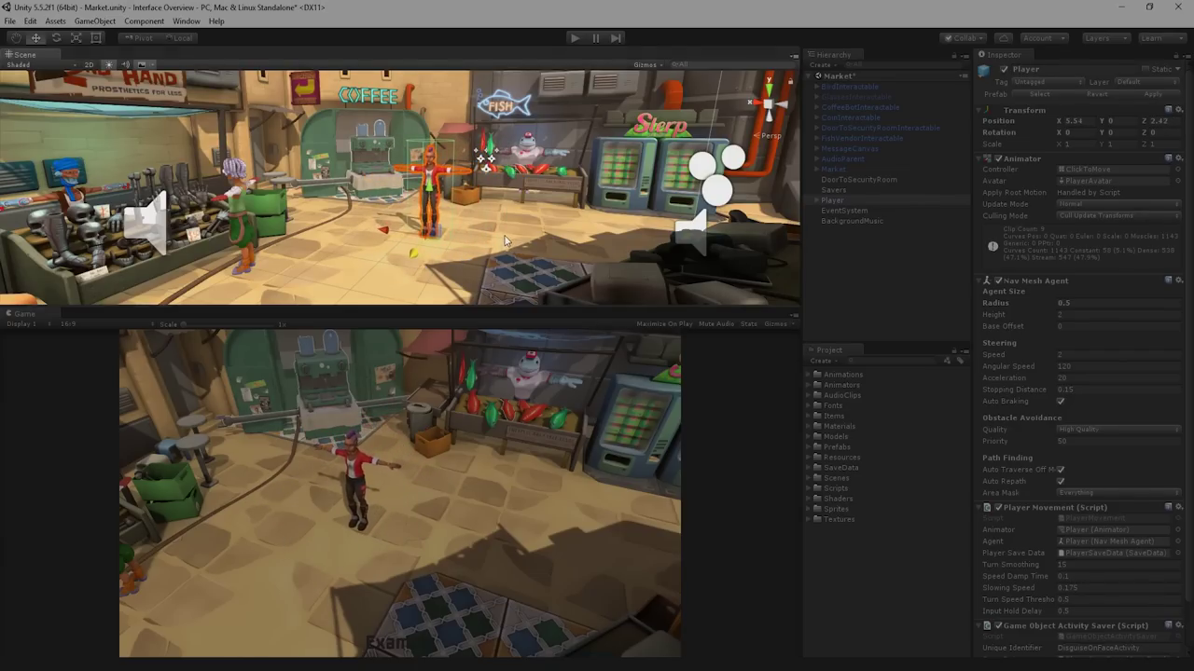
{"action": "left_click", "coordinate": [827, 272]}
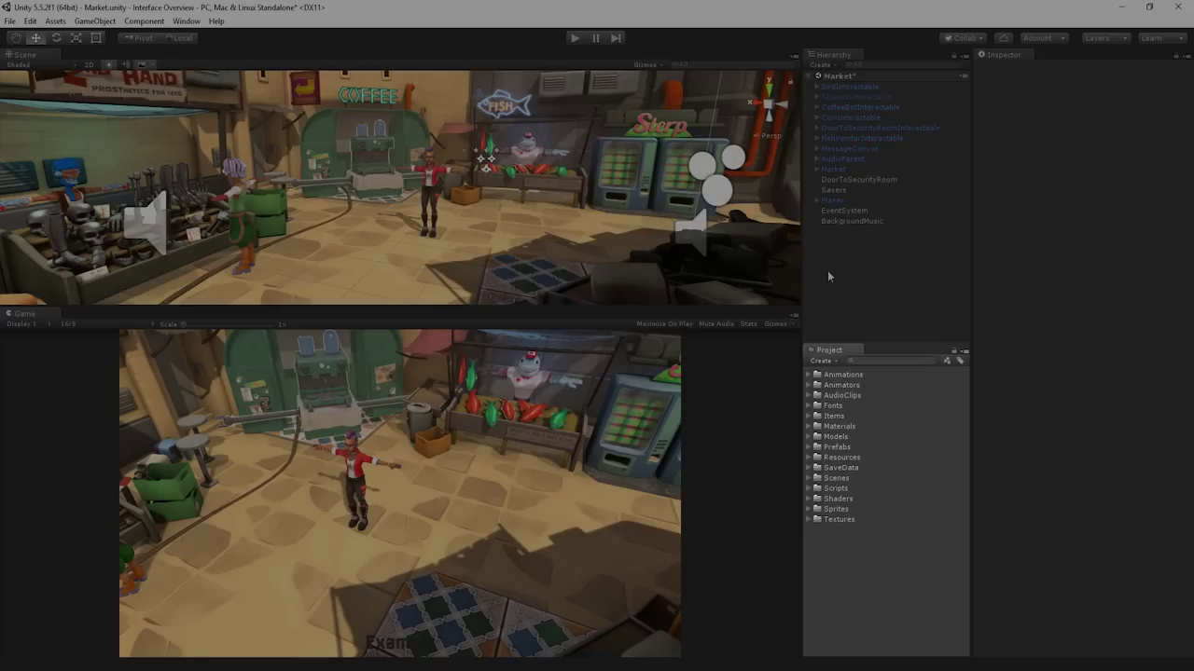
{"action": "left_click", "coordinate": [808, 489]}
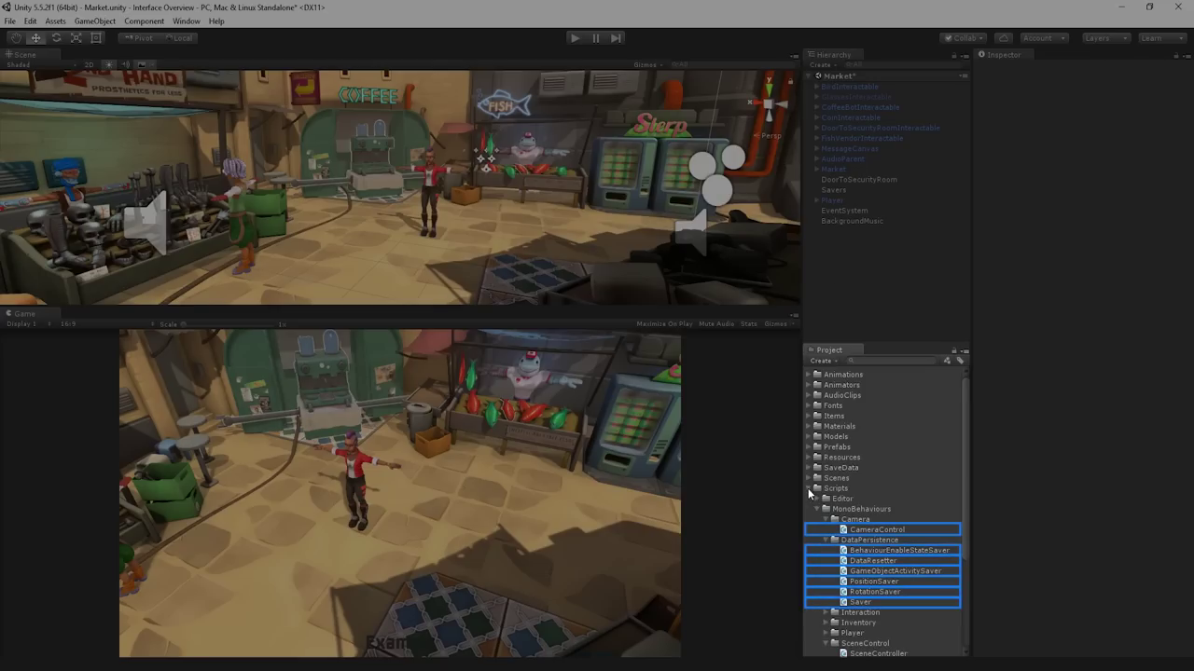
{"action": "left_click", "coordinate": [809, 489]}
{"action": "left_click", "coordinate": [807, 519]}
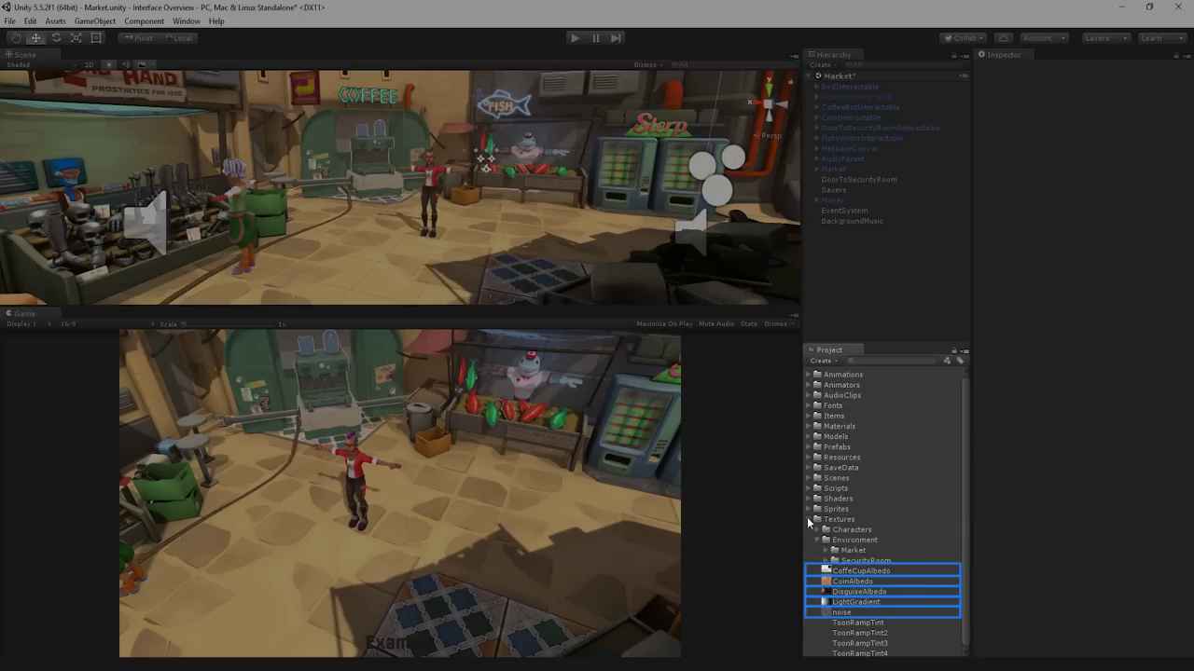
{"action": "left_click", "coordinate": [807, 519]}
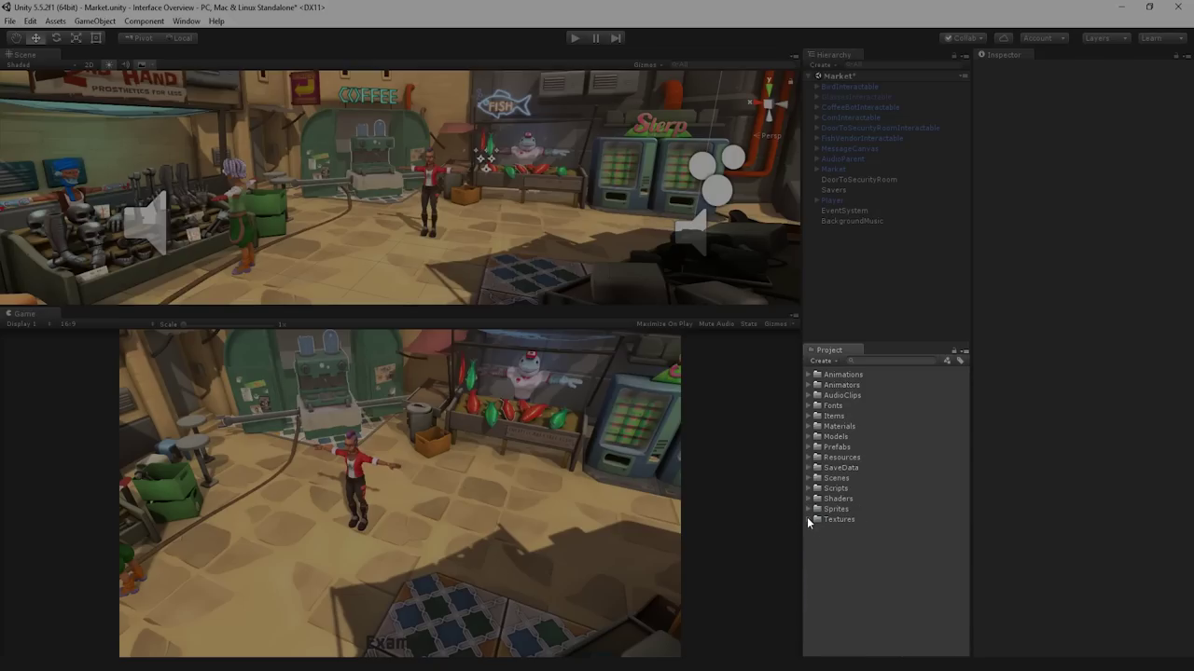
{"action": "left_click", "coordinate": [808, 436]}
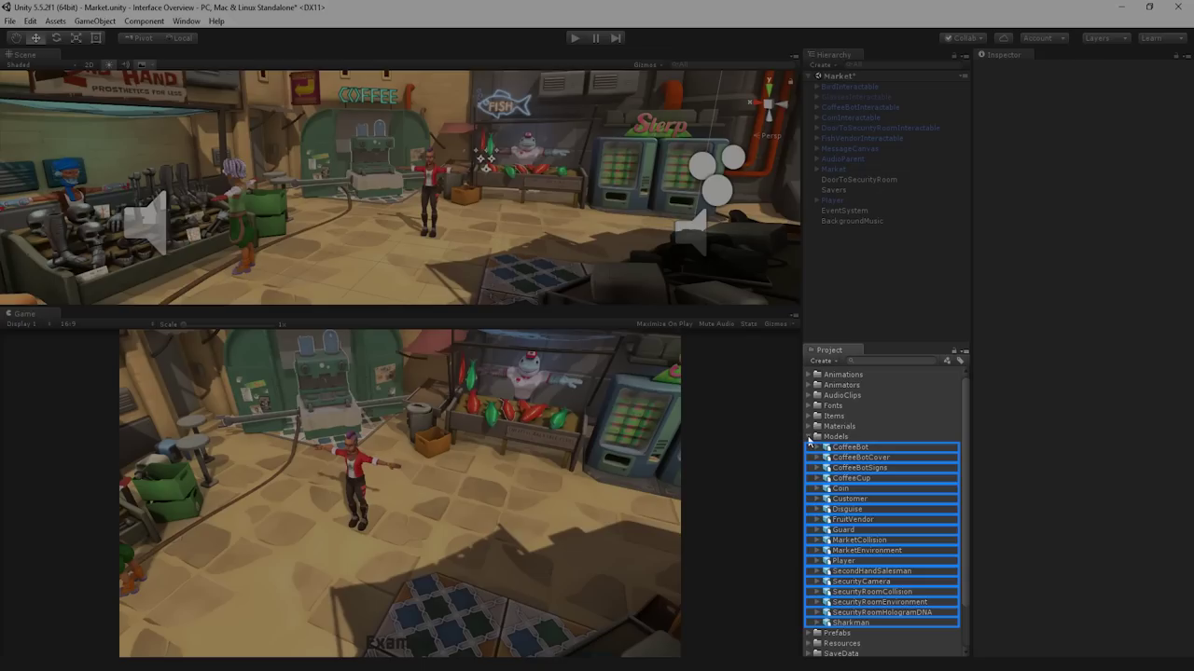
{"action": "left_click", "coordinate": [808, 436]}
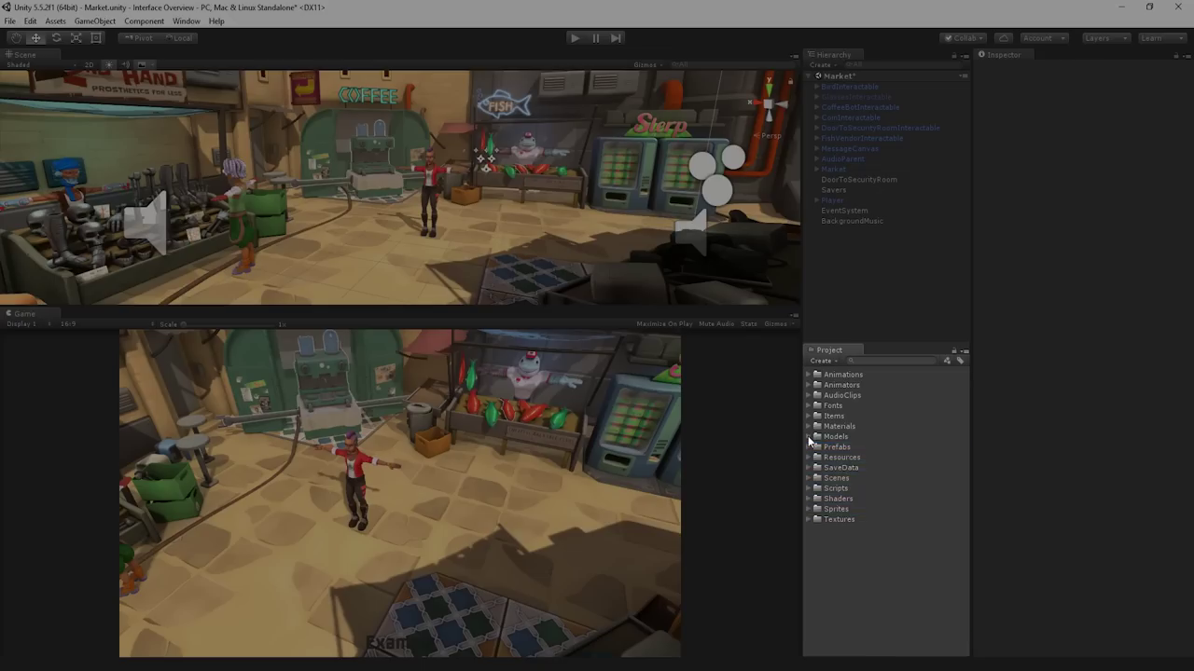
{"action": "left_click", "coordinate": [809, 395]}
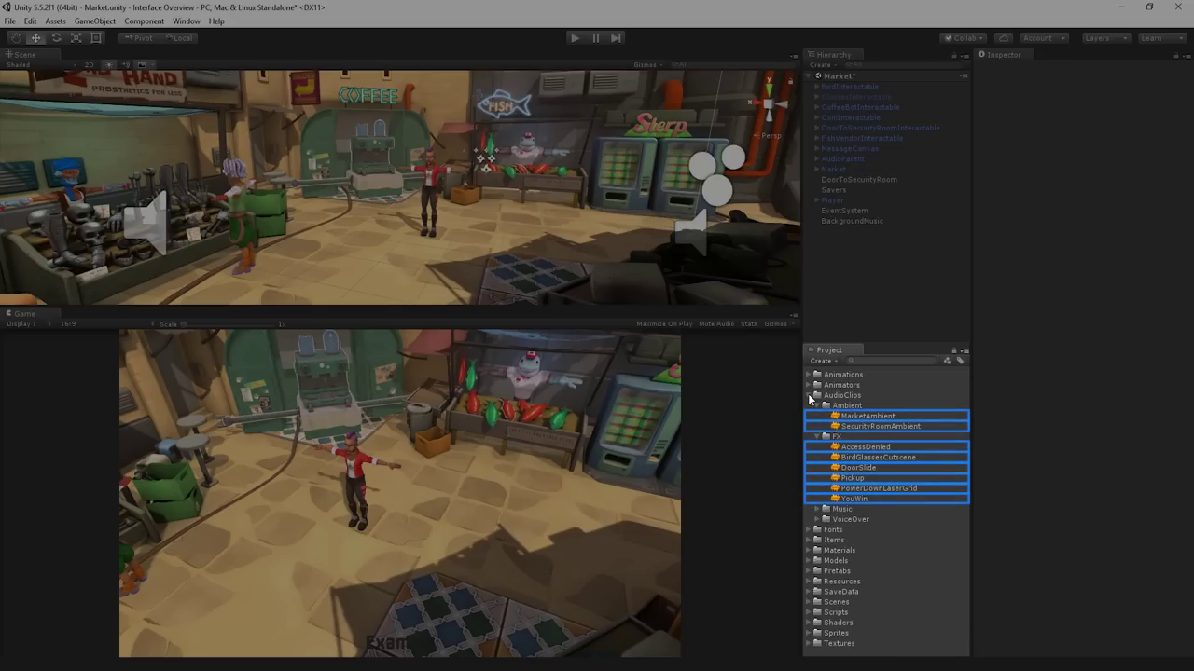
{"action": "left_click", "coordinate": [808, 396]}
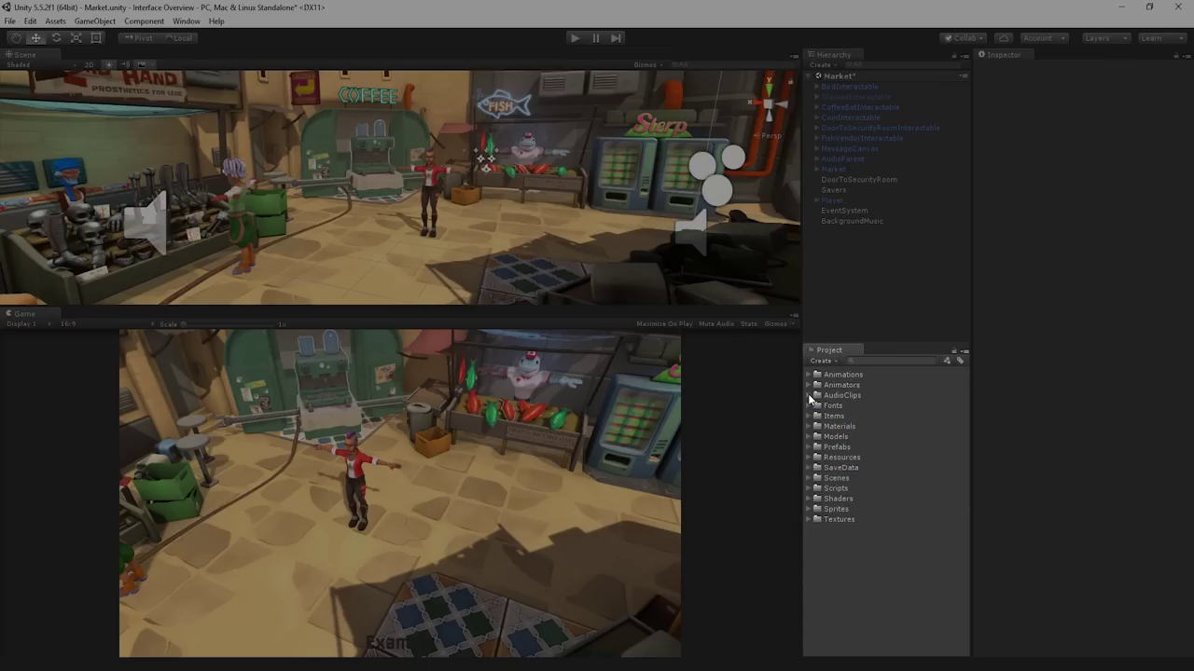
{"action": "left_click", "coordinate": [808, 478]}
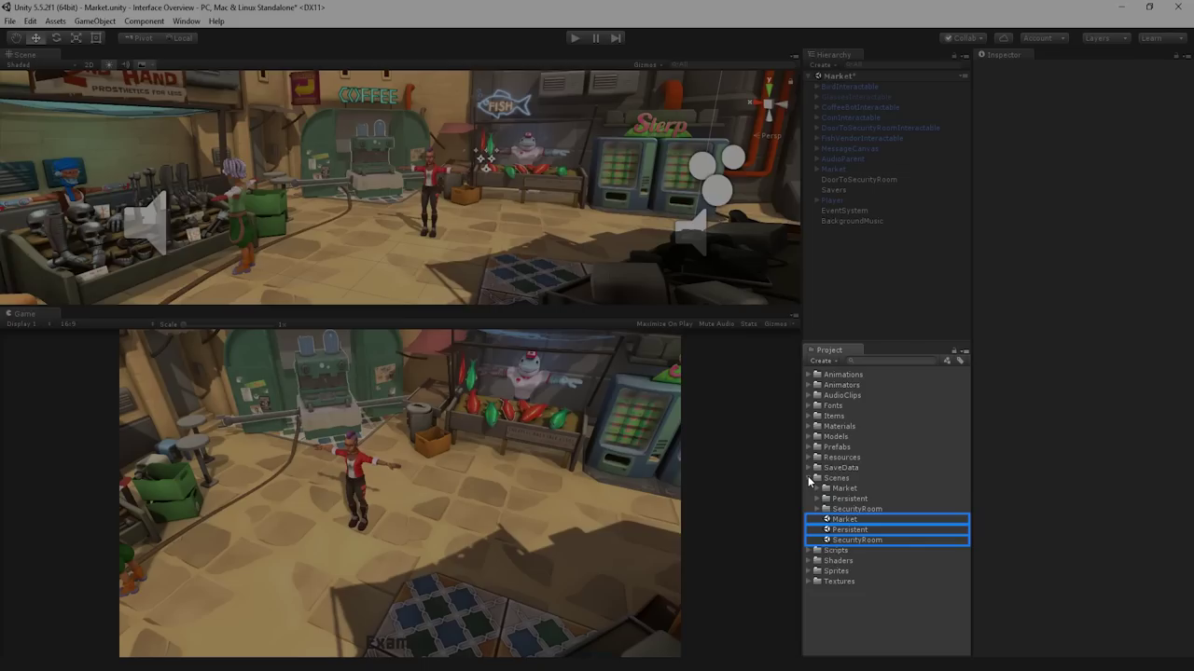
{"action": "left_click", "coordinate": [809, 478]}
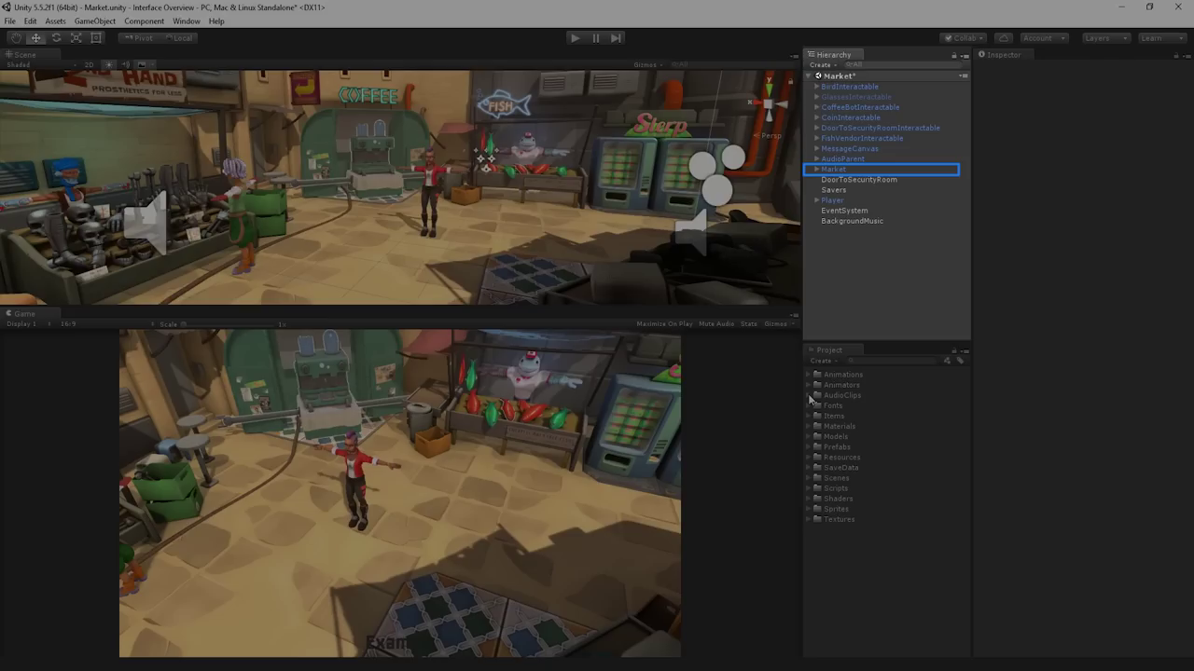
{"action": "left_click", "coordinate": [816, 168]}
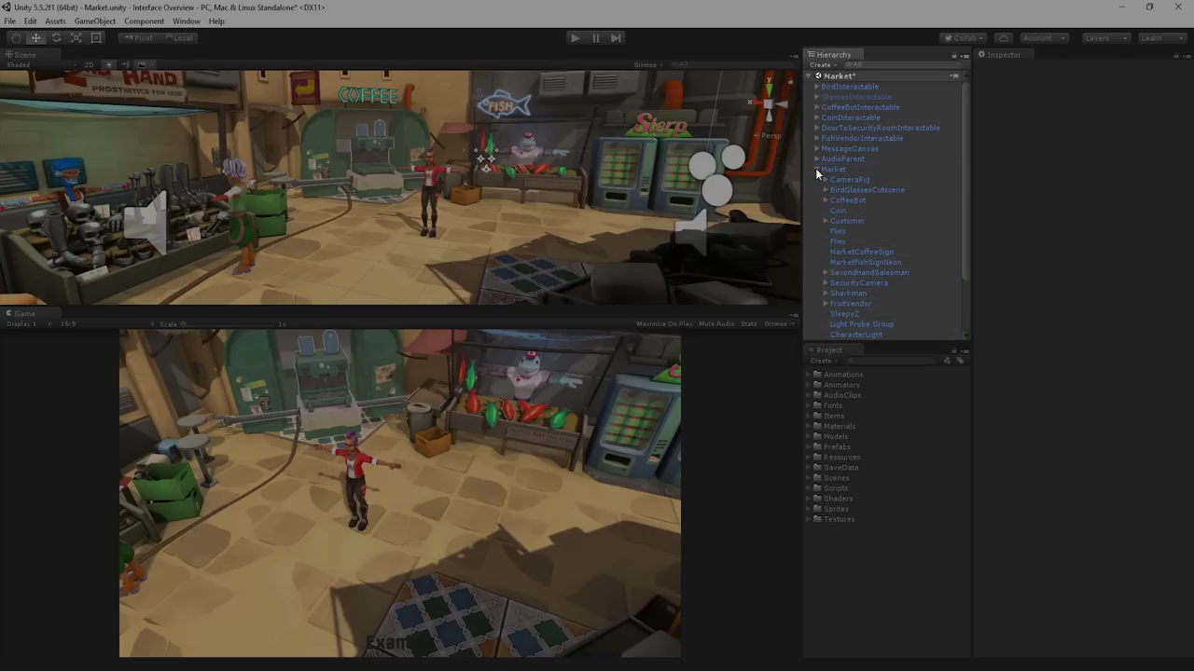
{"action": "left_click", "coordinate": [816, 168]}
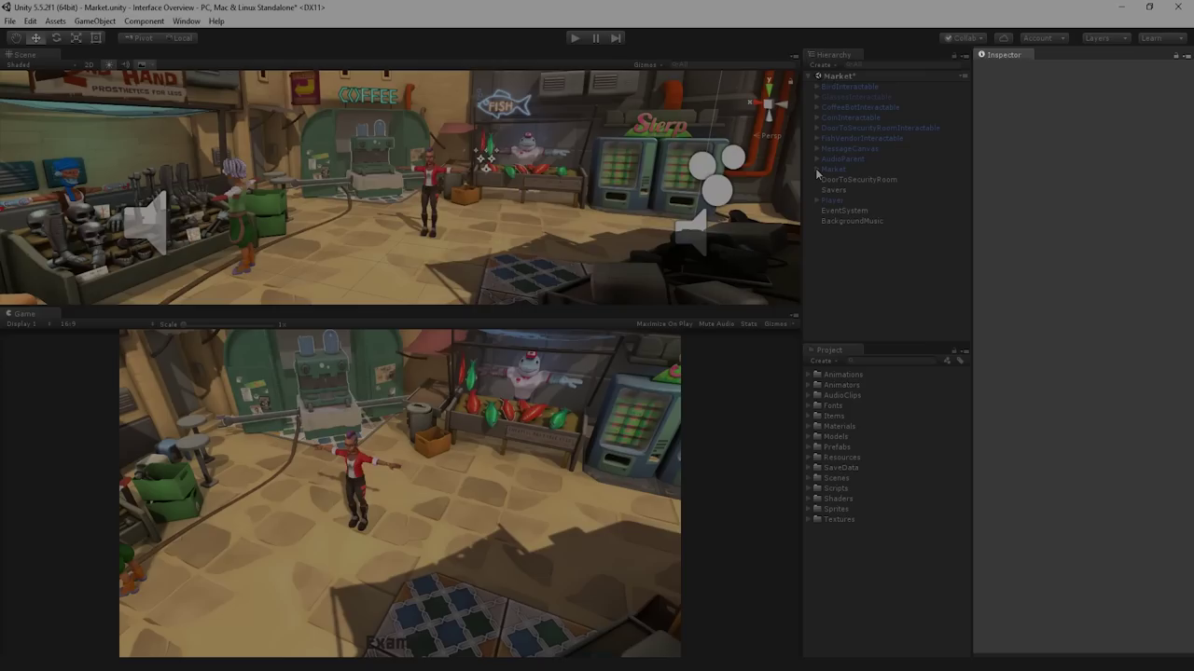
{"action": "left_click", "coordinate": [807, 437]}
{"action": "left_click", "coordinate": [851, 451]}
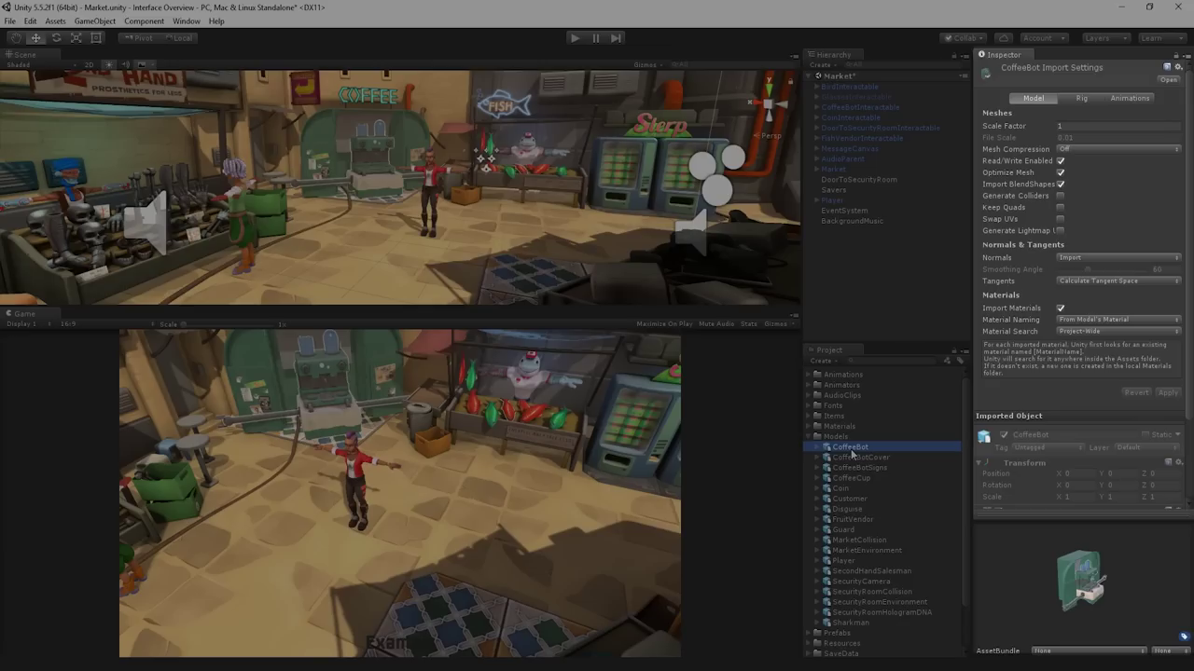
{"action": "left_click", "coordinate": [810, 437]}
{"action": "left_click", "coordinate": [842, 242]}
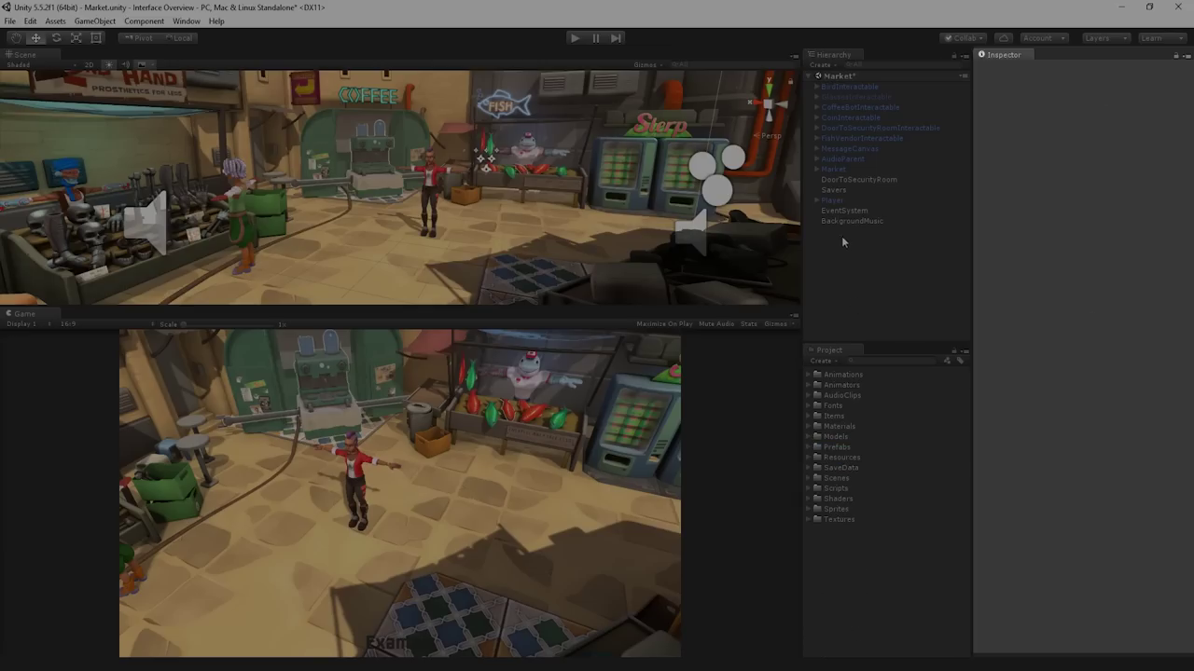
{"action": "left_click", "coordinate": [832, 201]}
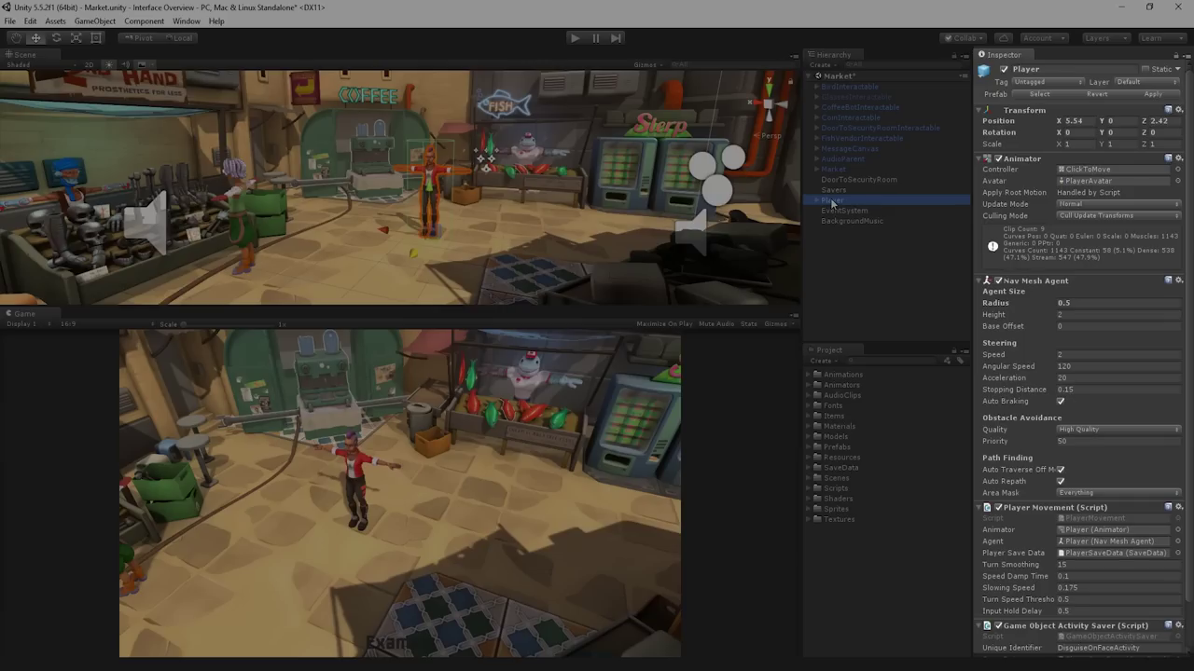
{"action": "left_click", "coordinate": [846, 280]}
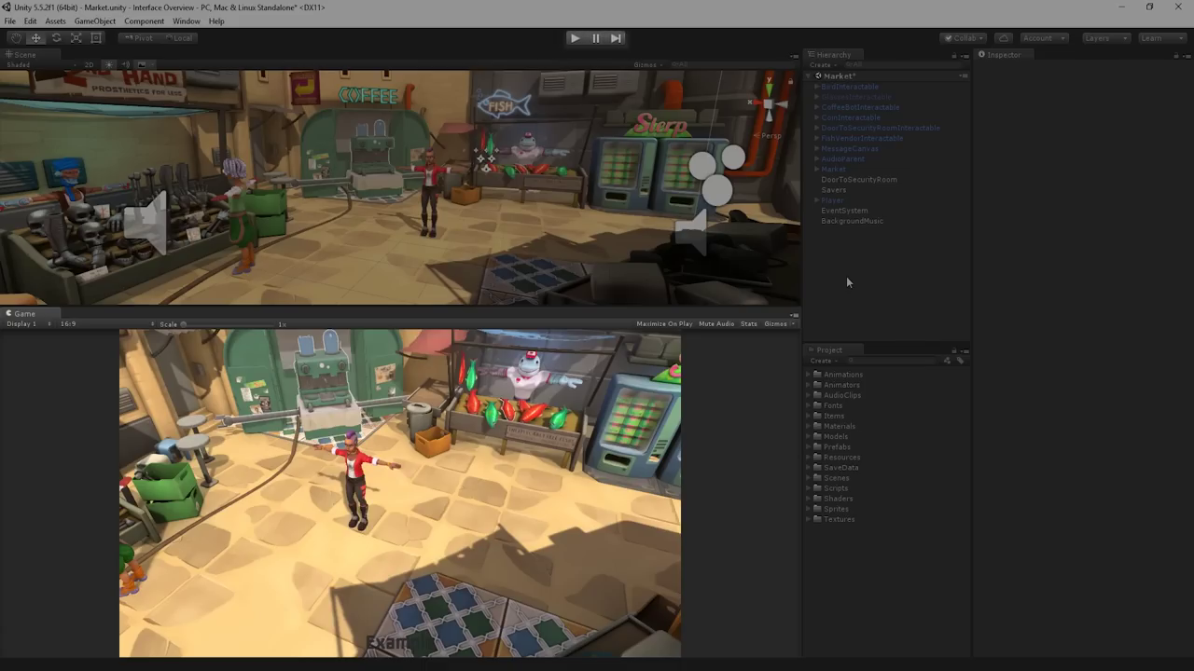
{"action": "left_click", "coordinate": [573, 42]}
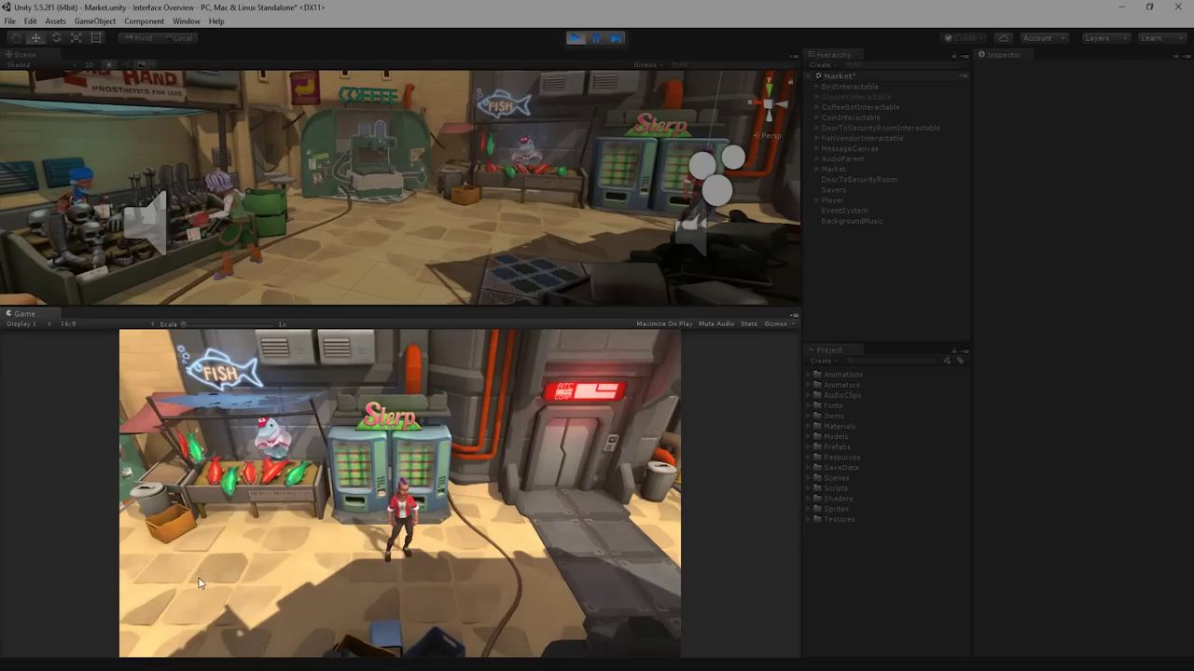
{"action": "left_click", "coordinate": [192, 577]}
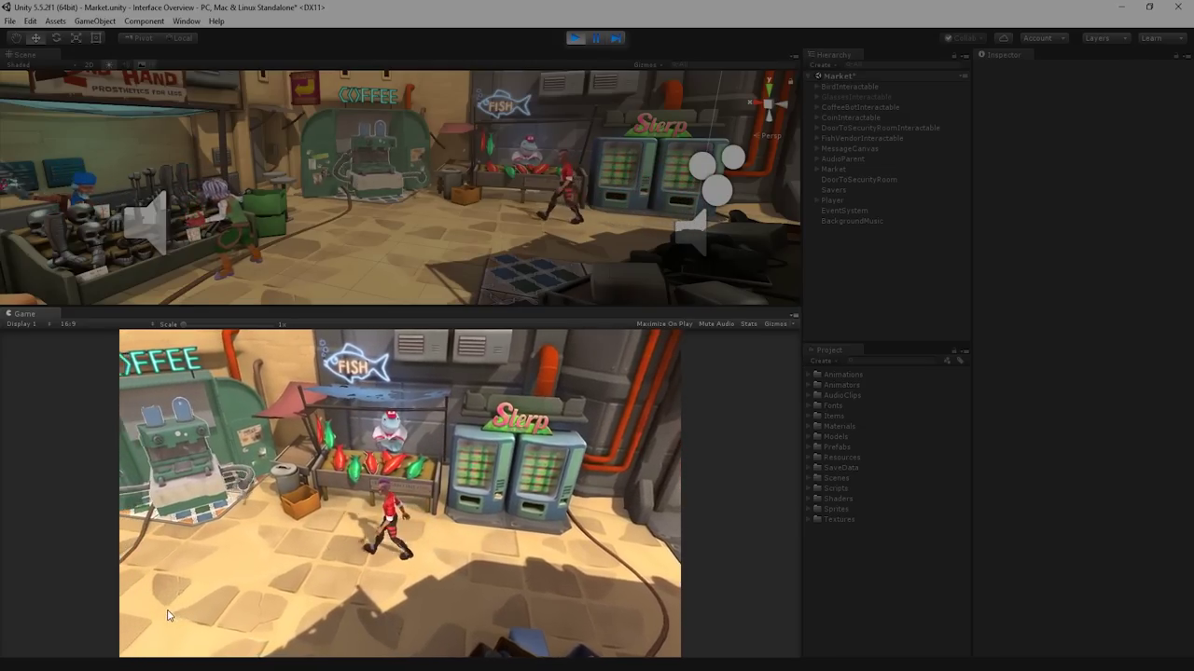
{"action": "left_click", "coordinate": [593, 37]}
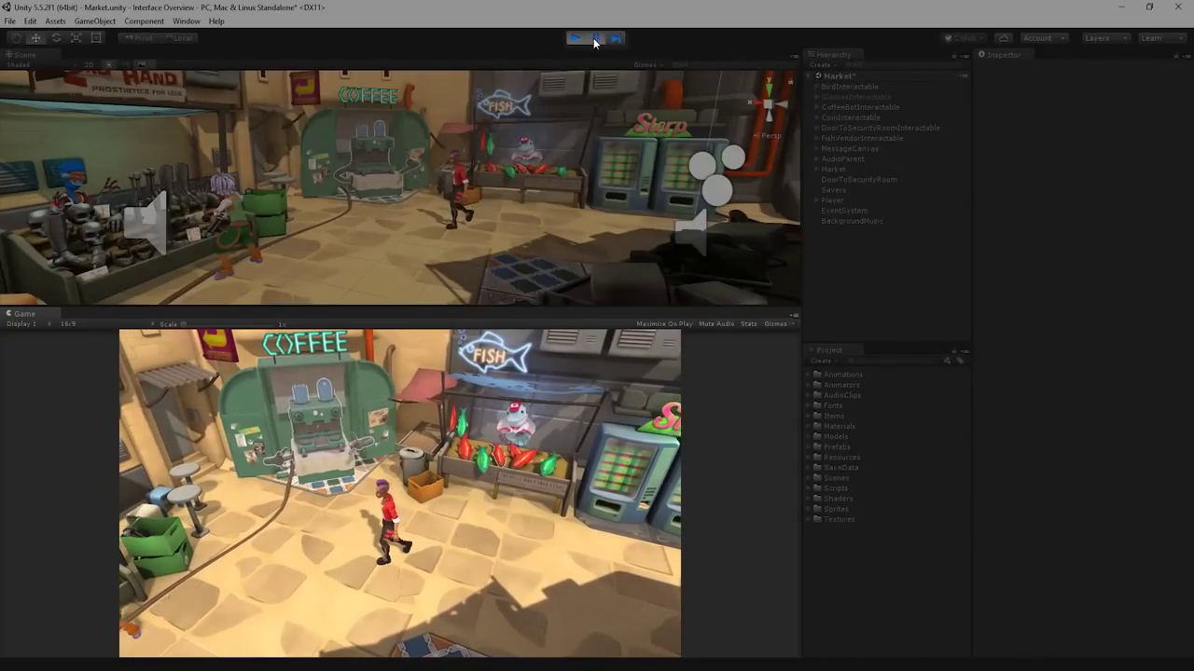
{"action": "left_click", "coordinate": [618, 37]}
{"action": "left_click", "coordinate": [618, 37]}
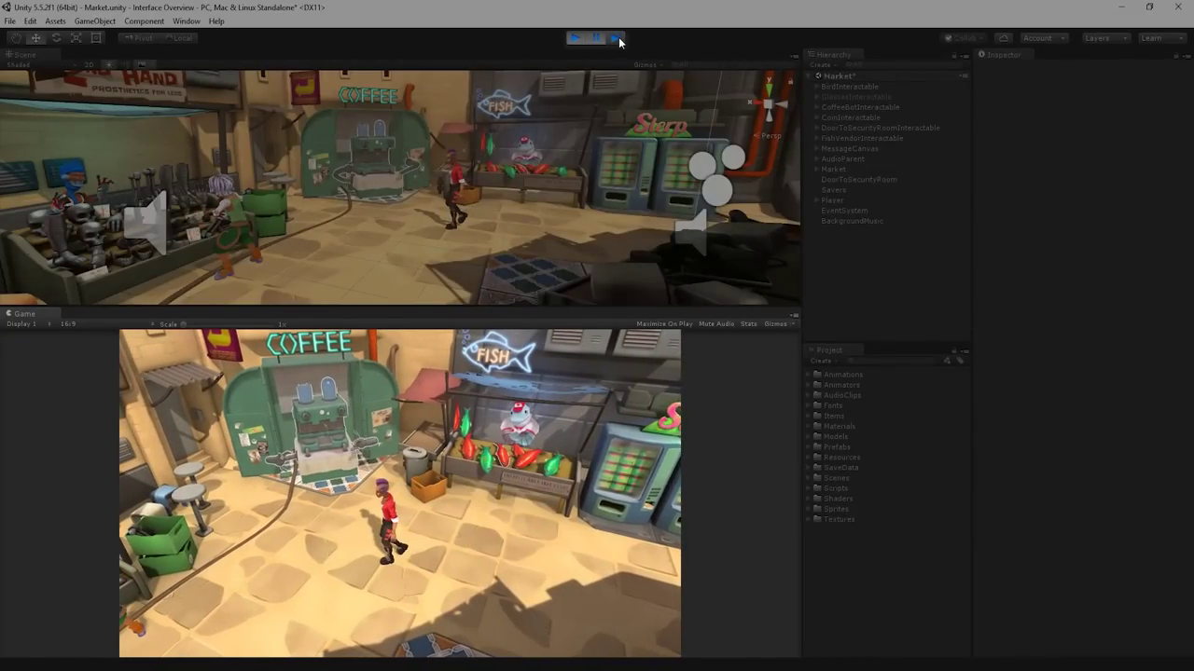
{"action": "left_click", "coordinate": [618, 37]}
{"action": "left_click", "coordinate": [618, 38]}
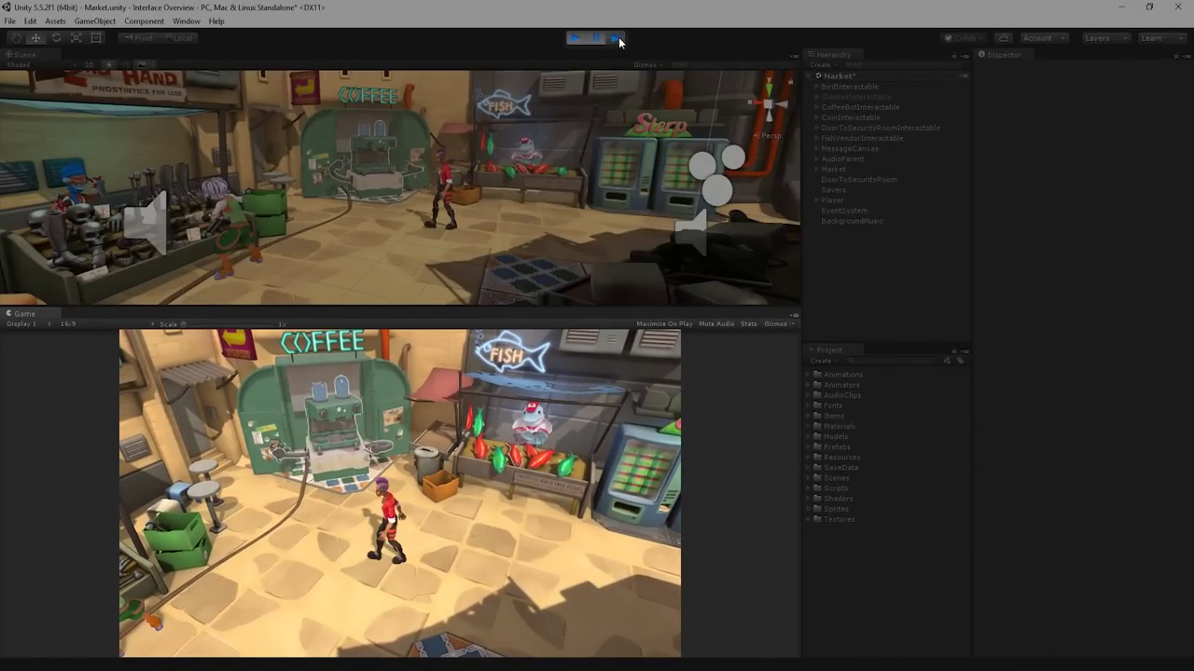
{"action": "left_click", "coordinate": [595, 38]}
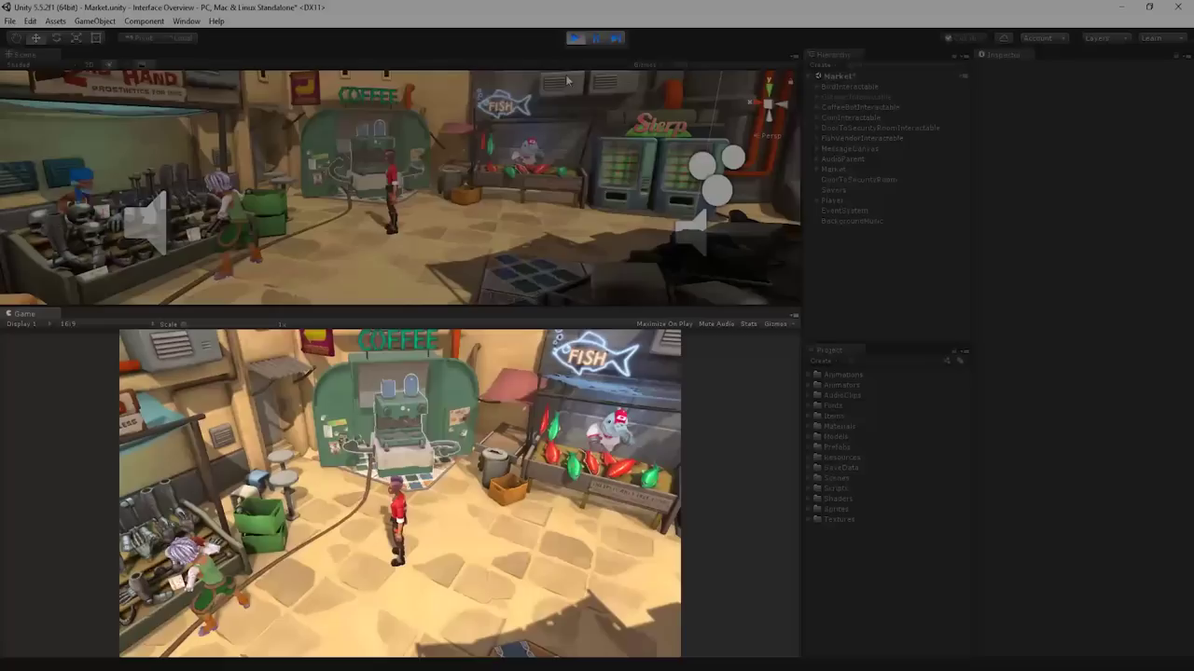
{"action": "left_click", "coordinate": [576, 38]}
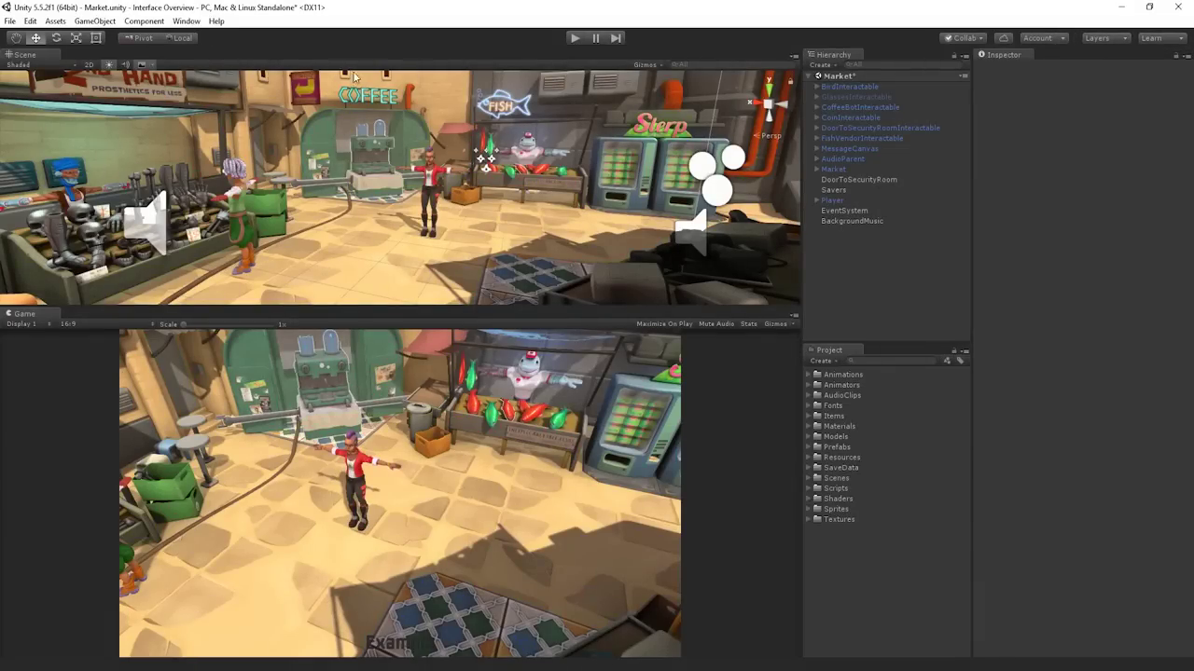
- Pan the scene view, then move the Player along its Z axis to Position Z 3.17
{"action": "left_click", "coordinate": [16, 38]}
{"action": "left_click_drag", "start_coordinate": [434, 225], "coordinate": [426, 230]}
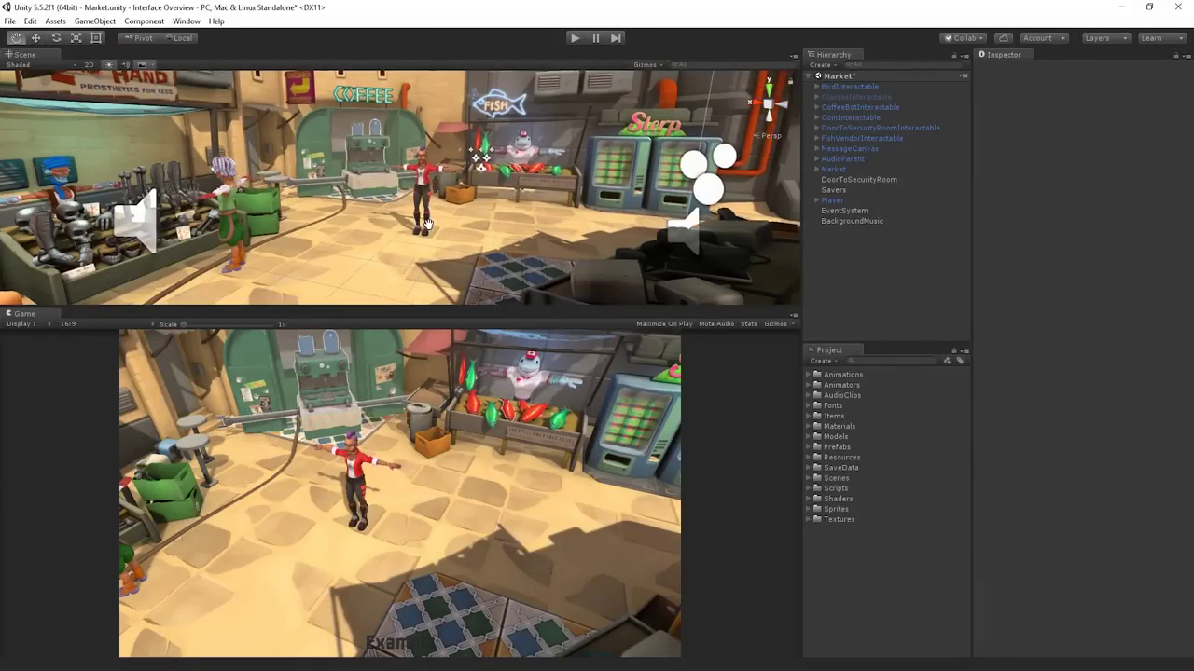
{"action": "scroll", "coordinate": [438, 228], "scroll_direction": "down", "scroll_amount": 5}
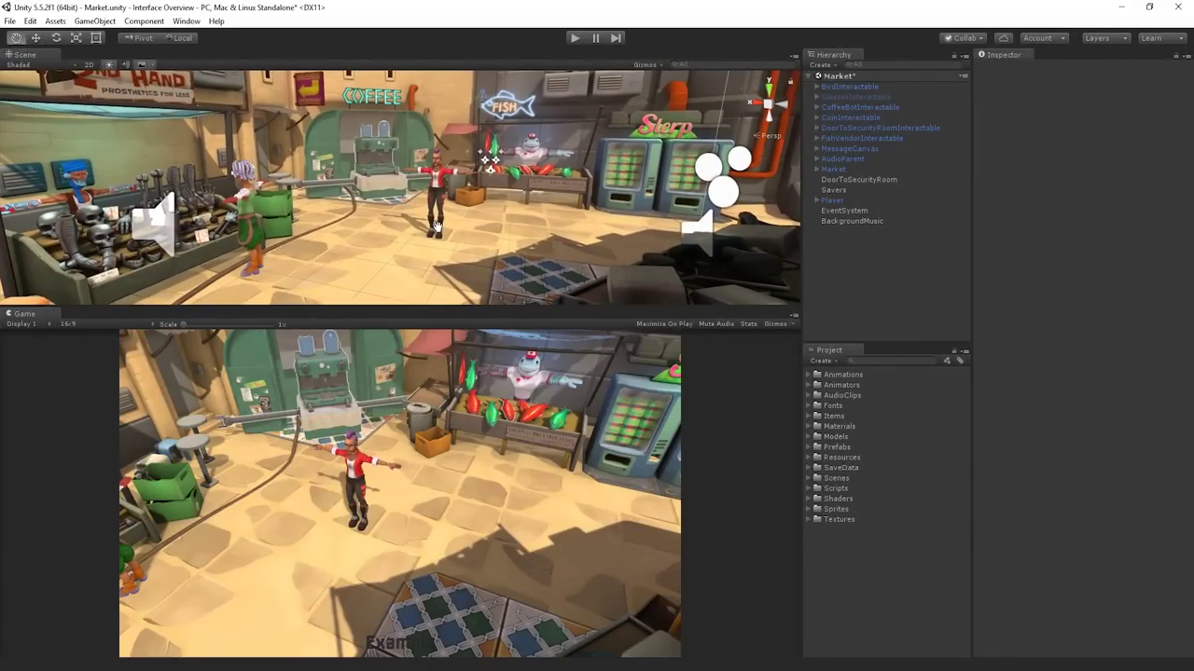
{"action": "left_click", "coordinate": [40, 39]}
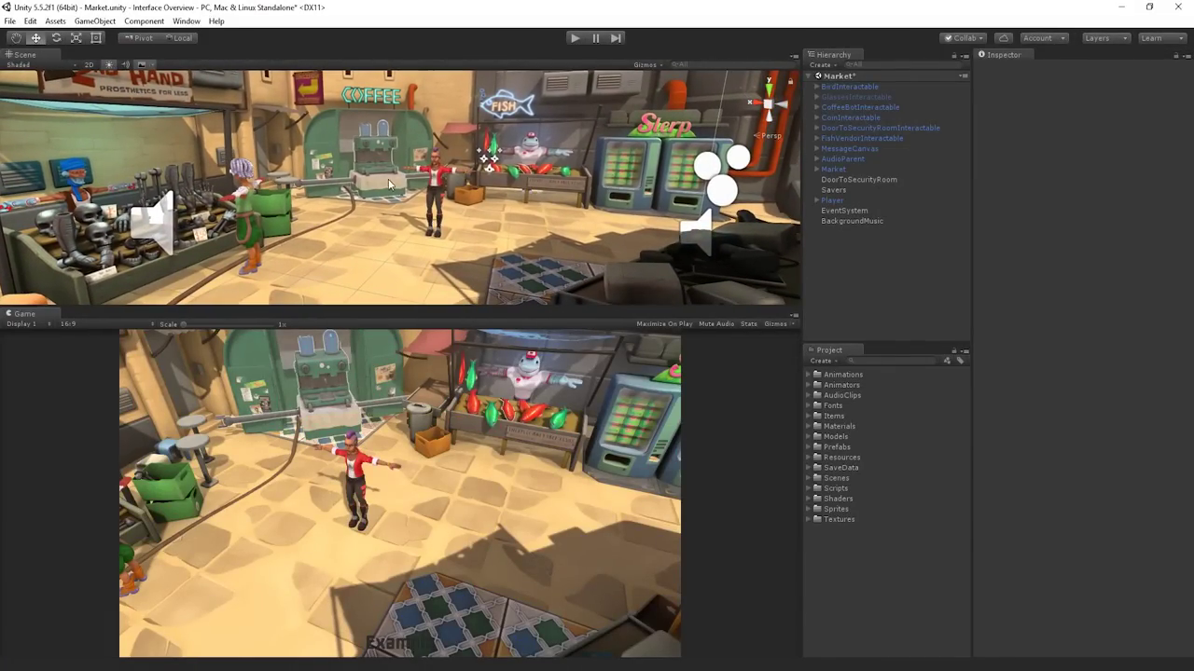
{"action": "left_click", "coordinate": [430, 224]}
{"action": "mouse_move", "coordinate": [429, 229]}
{"action": "left_mouse_down"}
{"action": "mouse_move", "coordinate": [446, 244]}
{"action": "mouse_move", "coordinate": [407, 241]}
{"action": "mouse_move", "coordinate": [391, 272]}
{"action": "left_mouse_up"}
- Try rotating and scaling the Player, undoing each so rotation stays 0 and scale 1
{"action": "key", "text": "e"}
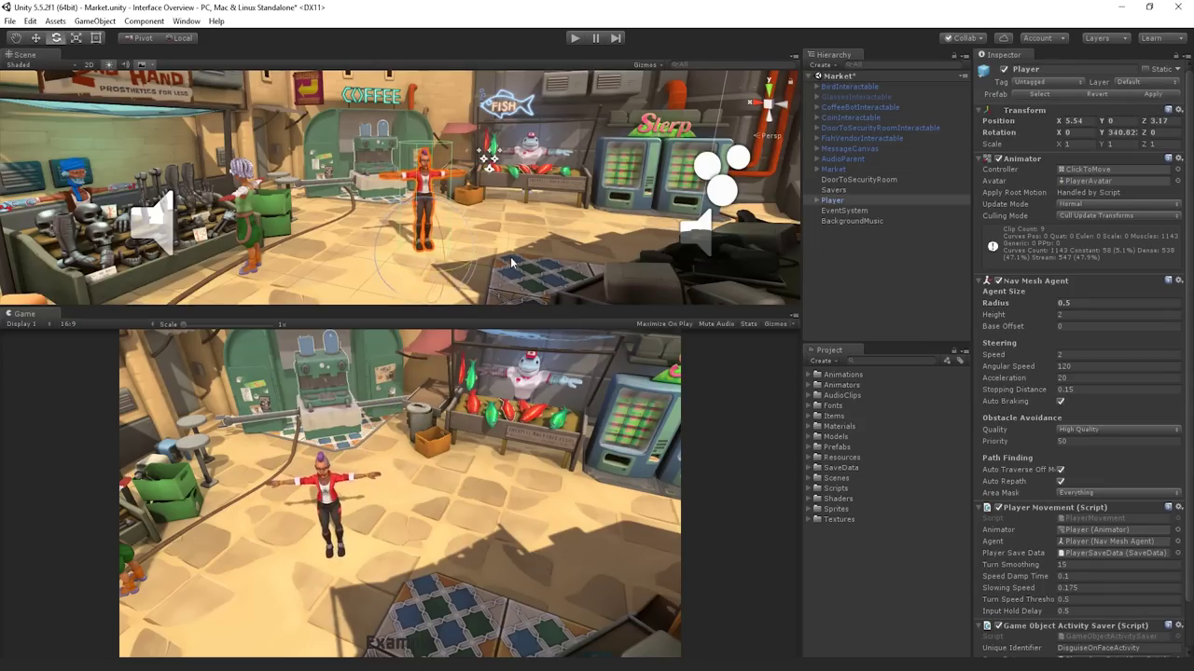
{"action": "key", "text": "ctrl+z"}
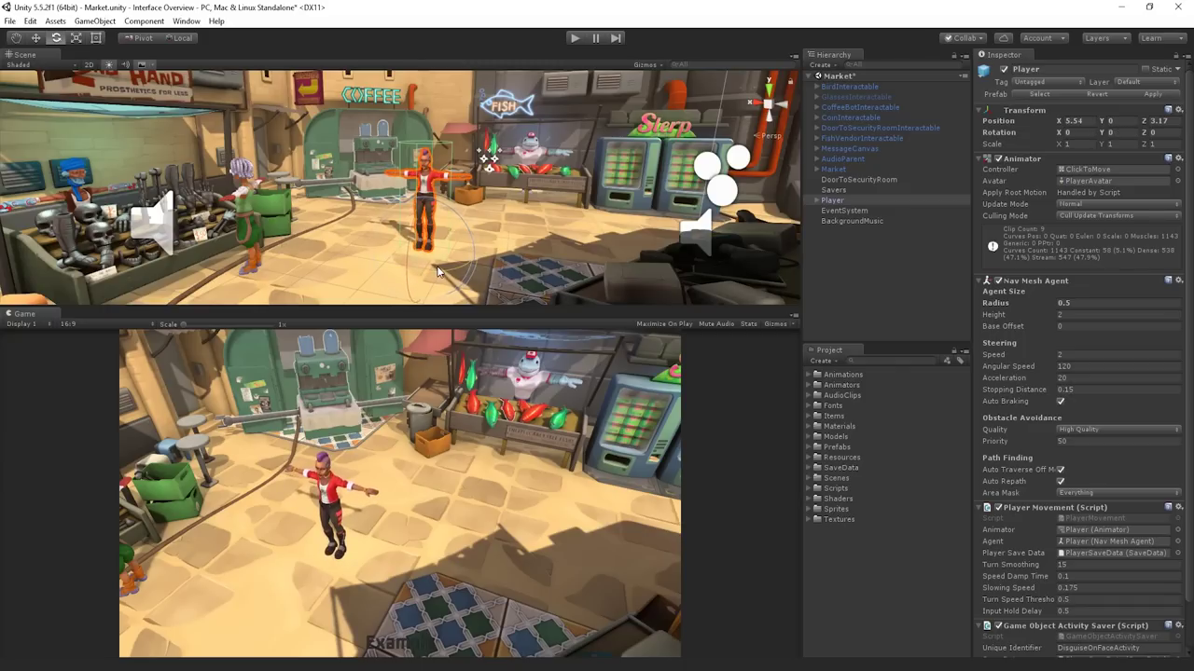
{"action": "left_click", "coordinate": [78, 39]}
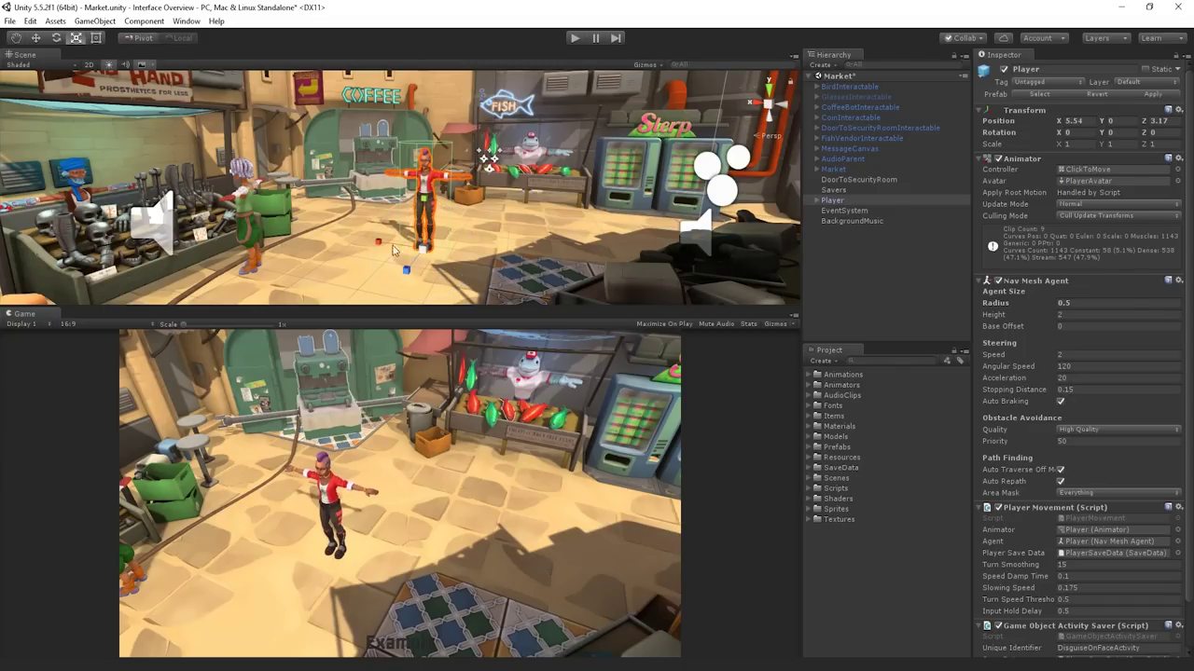
{"action": "left_click_drag", "start_coordinate": [427, 252], "coordinate": [446, 245]}
{"action": "key", "text": "ctrl+z"}
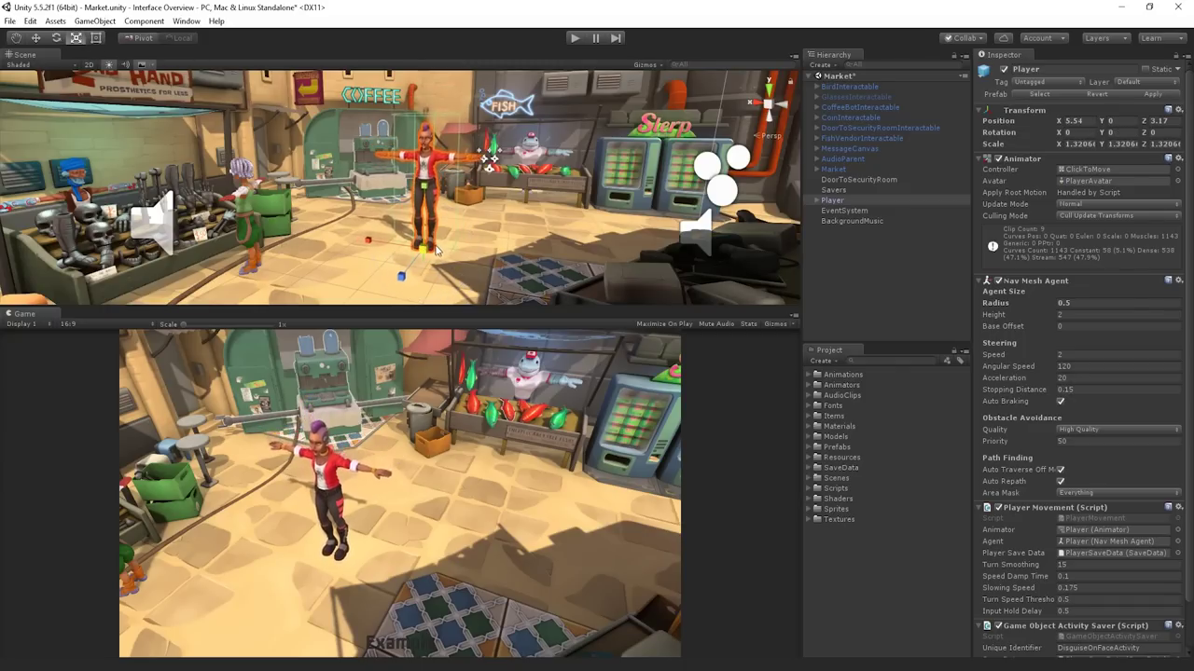
{"action": "left_click", "coordinate": [37, 39]}
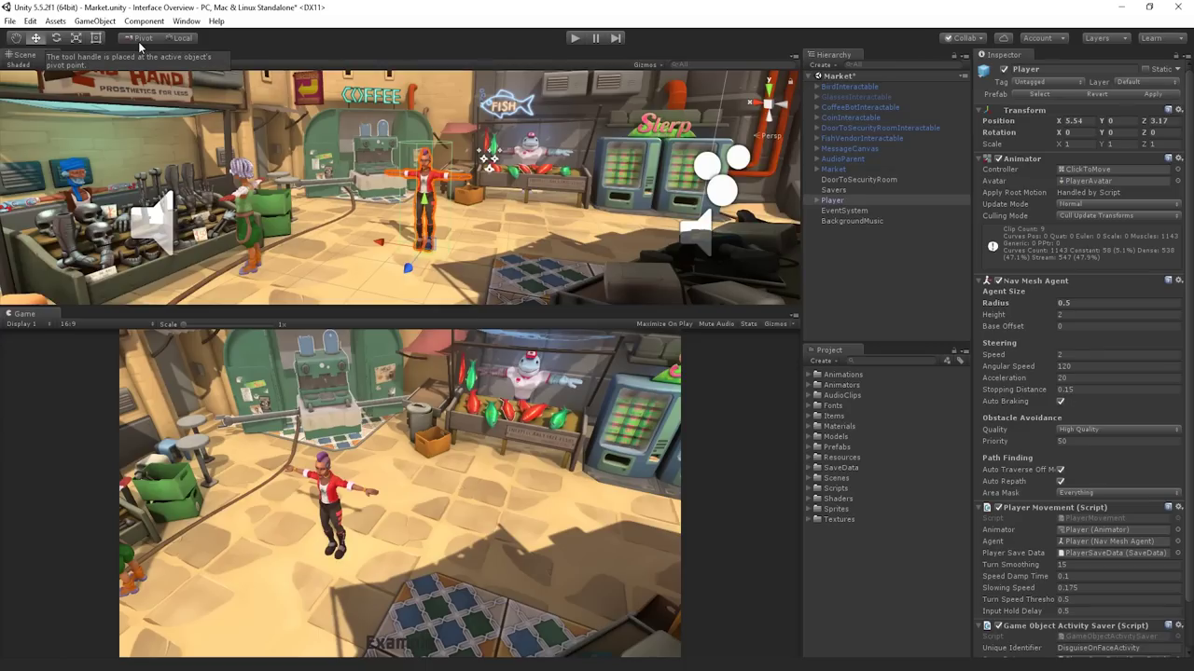
{"action": "left_click", "coordinate": [139, 41]}
{"action": "left_click", "coordinate": [140, 42]}
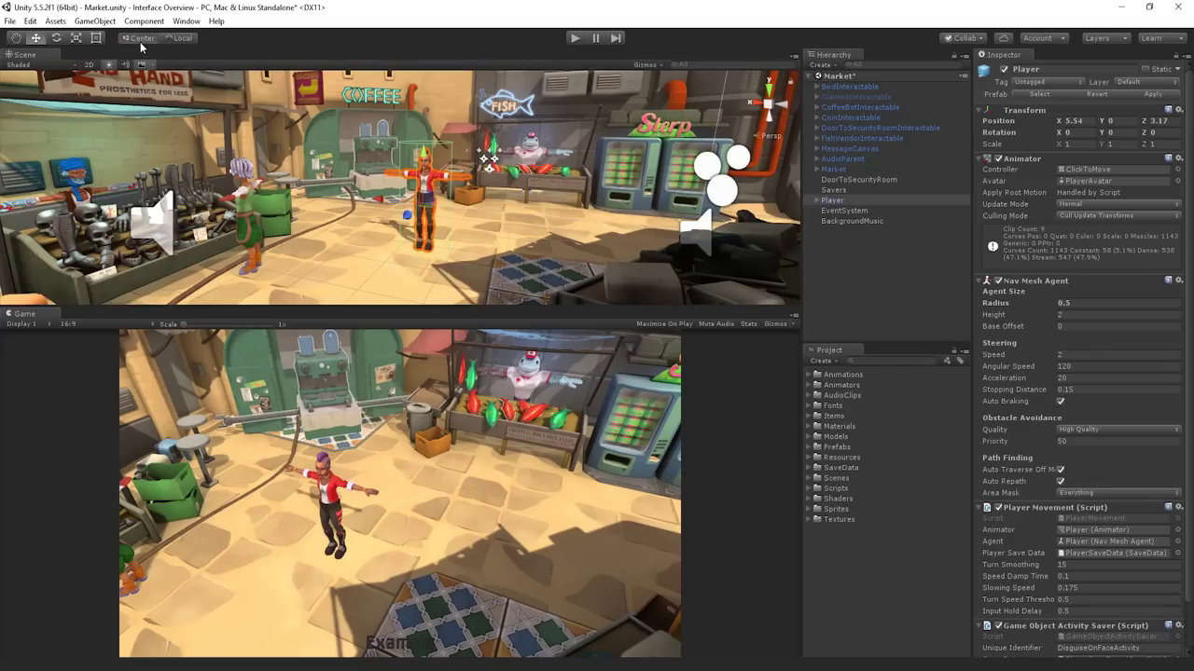
{"action": "left_click", "coordinate": [178, 40]}
{"action": "left_click", "coordinate": [177, 39]}
{"action": "key", "text": "q"}
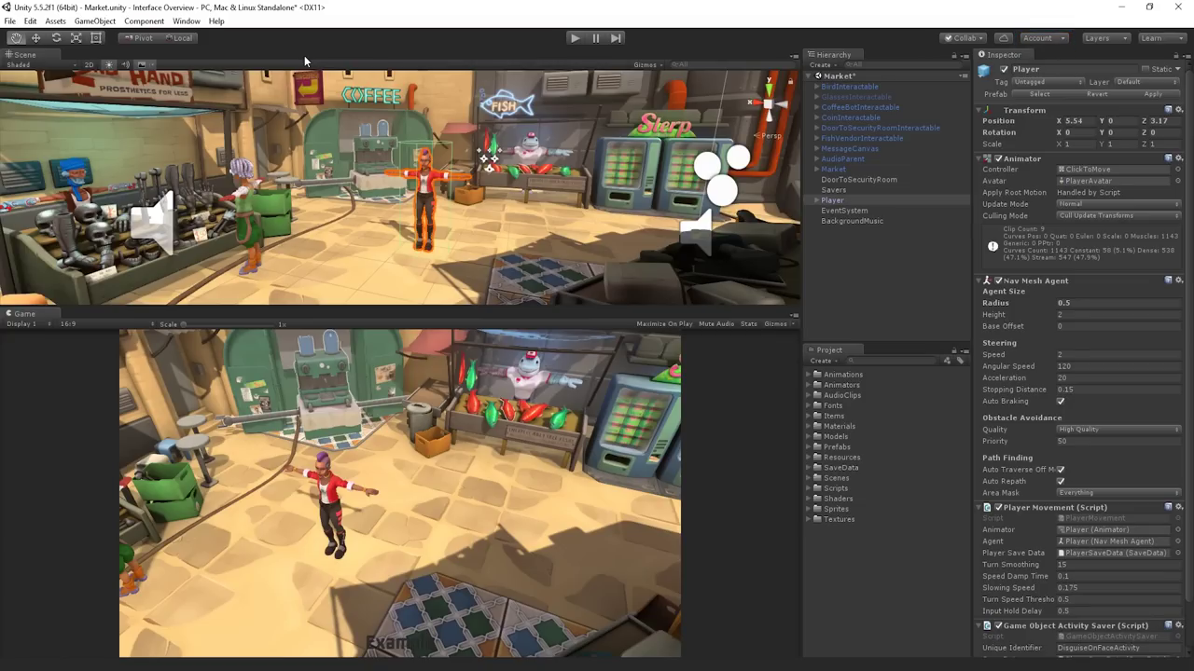
{"action": "left_click", "coordinate": [1127, 43]}
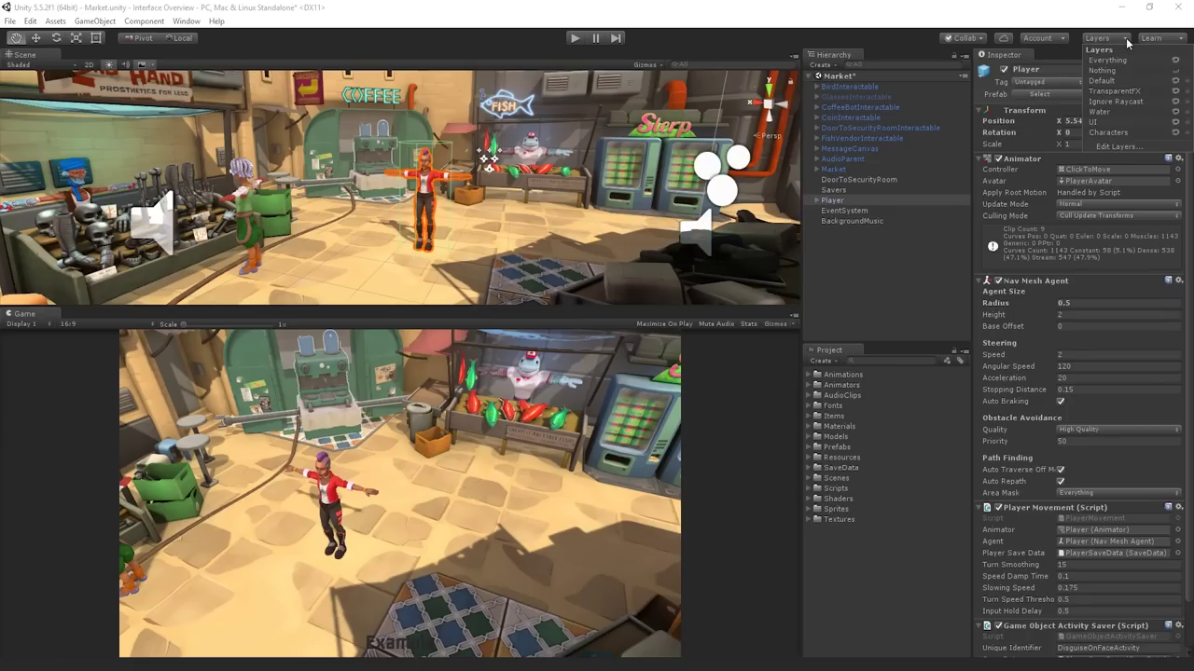
{"action": "left_click", "coordinate": [1176, 82]}
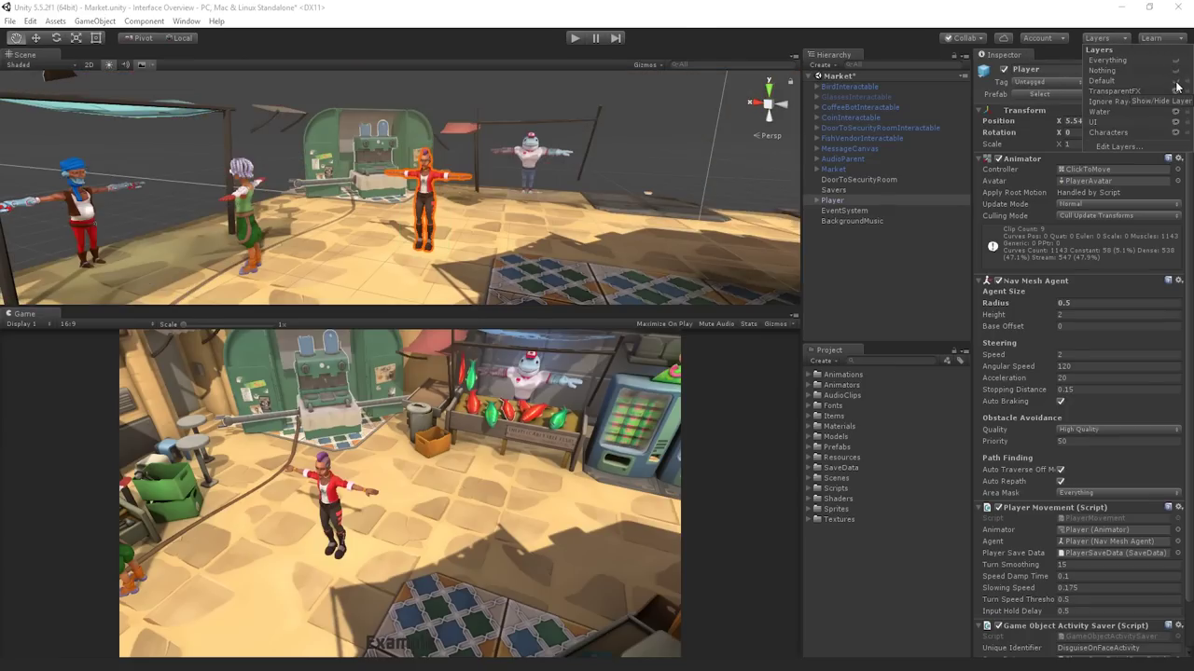
{"action": "left_click", "coordinate": [1176, 82]}
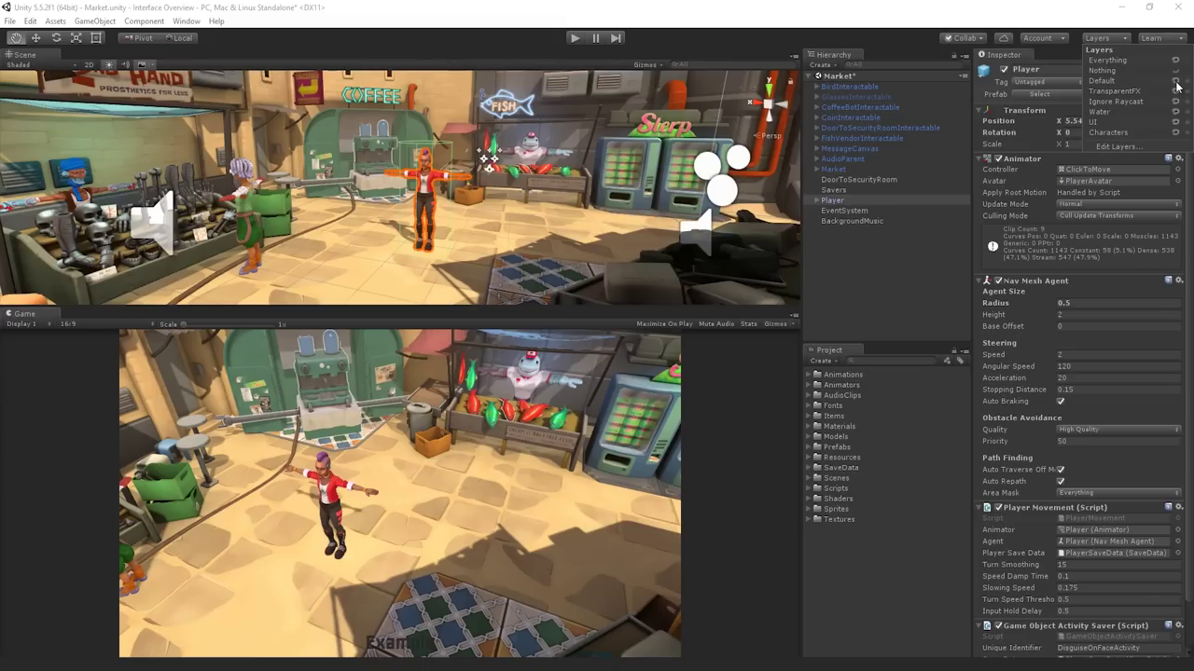
{"action": "left_click", "coordinate": [1131, 39]}
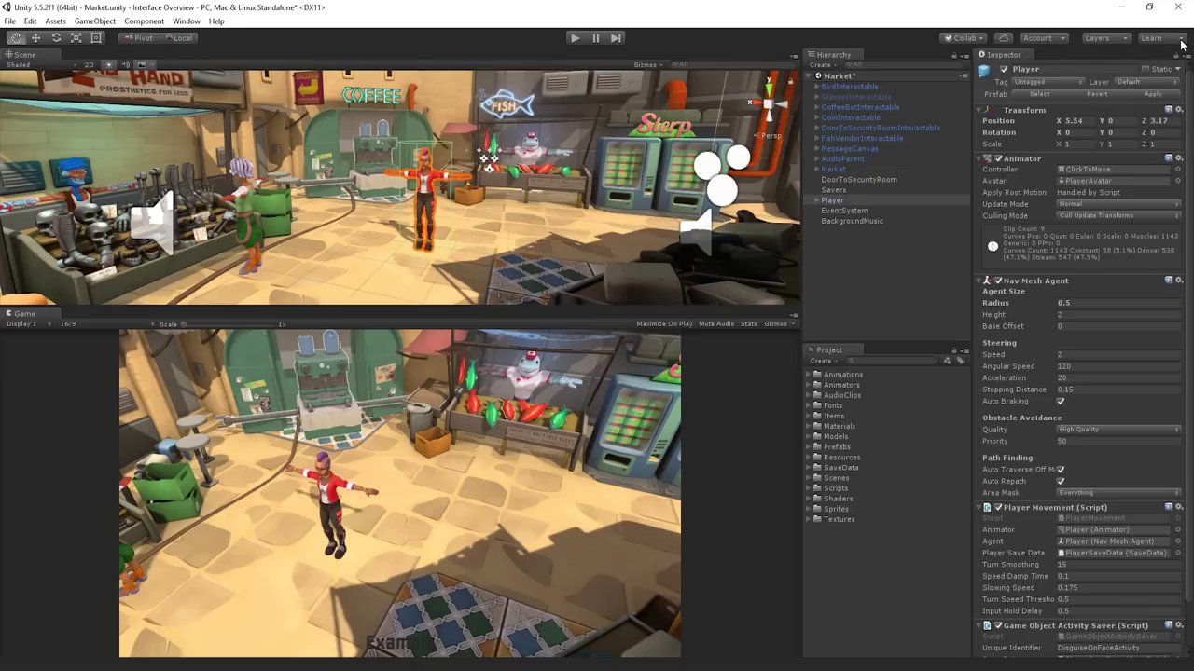
- Switch the editor to the 4 Split layout, then back to Default
{"action": "left_click", "coordinate": [1179, 41]}
{"action": "left_click", "coordinate": [1144, 68]}
{"action": "left_click", "coordinate": [1176, 39]}
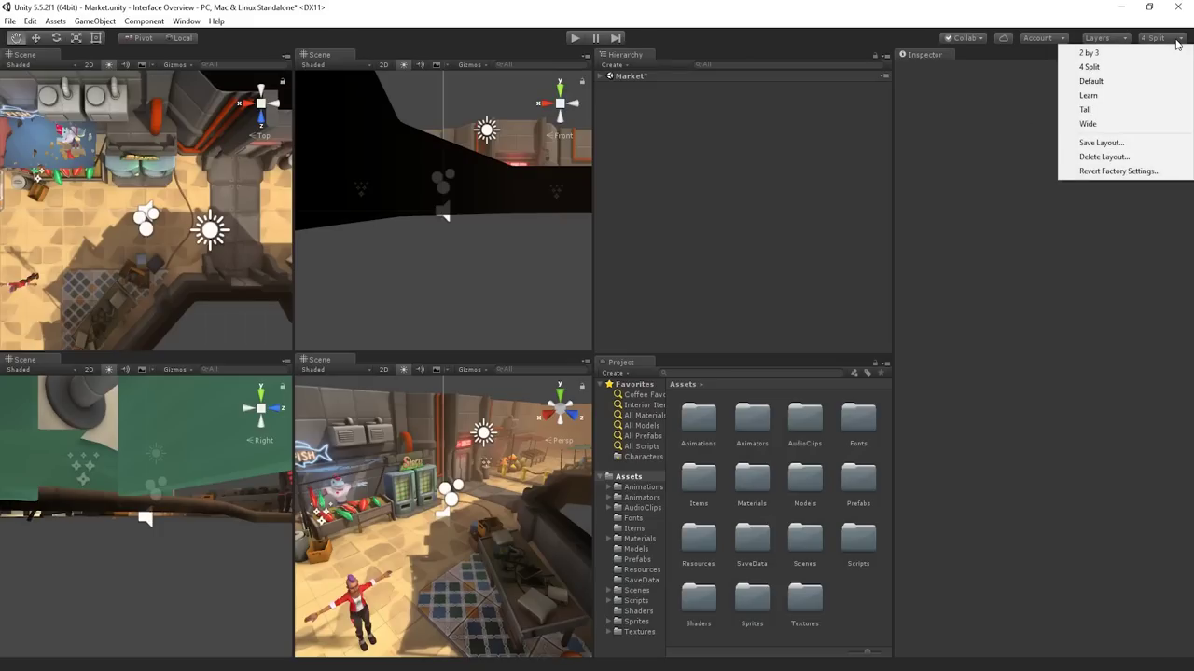
{"action": "left_click", "coordinate": [1148, 87]}
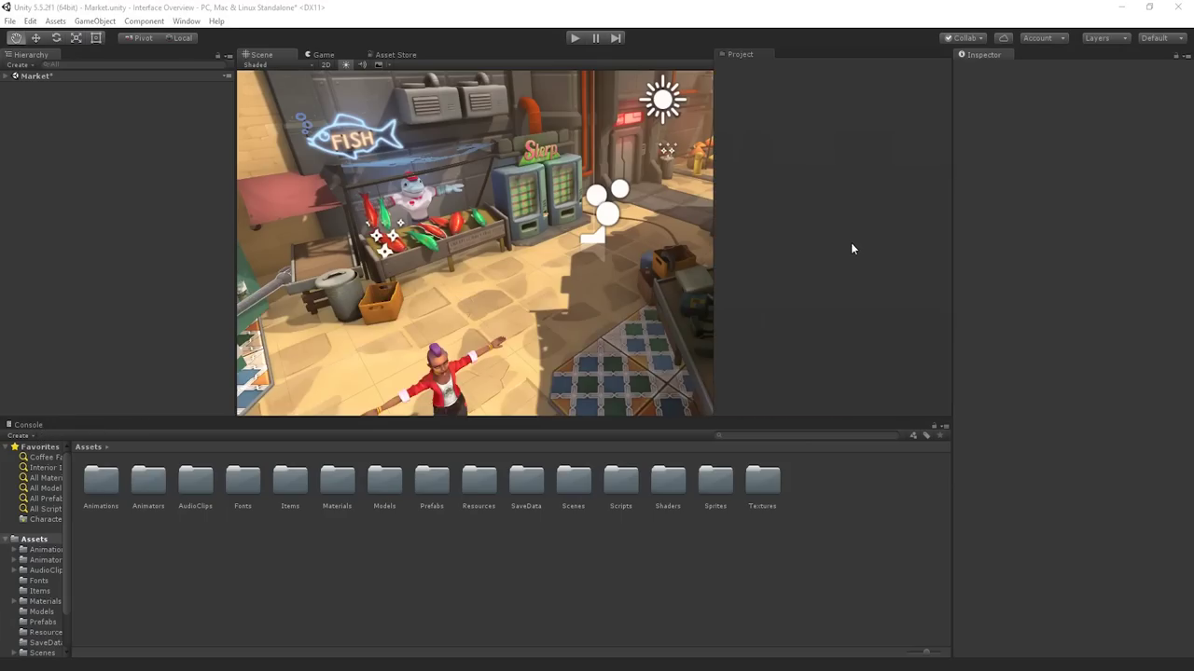
- Dock Project on the right, Console beside Hierarchy, and Inspector under the scene view
{"action": "left_click_drag", "start_coordinate": [39, 430], "coordinate": [850, 243]}
{"action": "left_click_drag", "start_coordinate": [28, 432], "coordinate": [102, 54]}
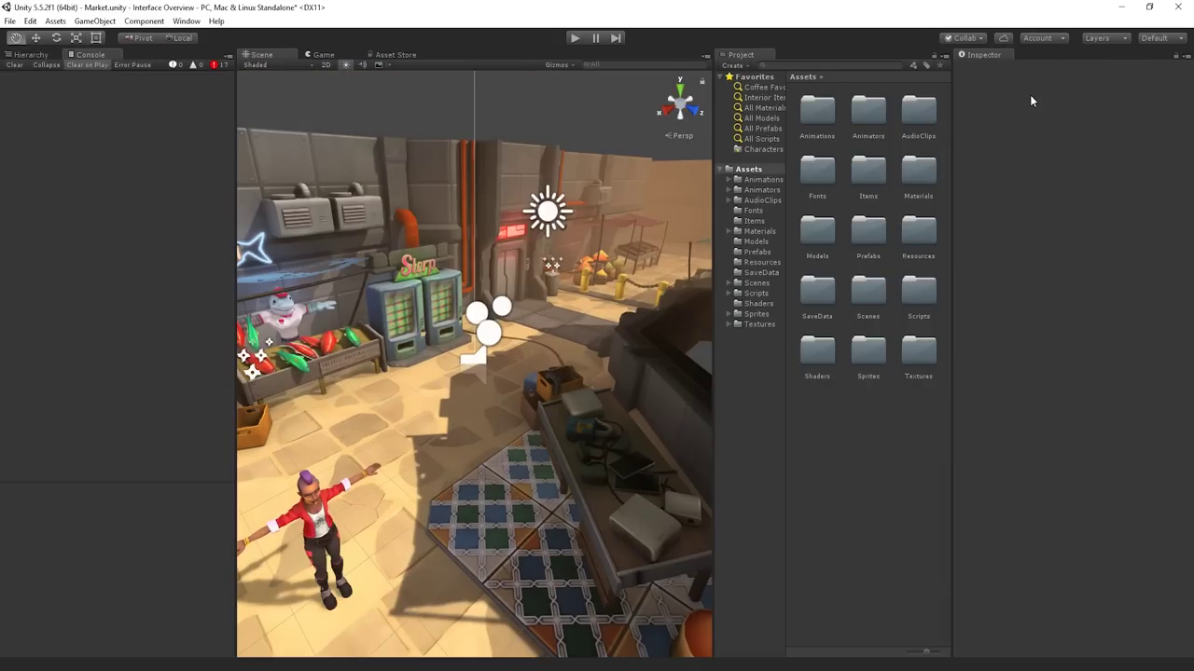
{"action": "left_click_drag", "start_coordinate": [984, 54], "coordinate": [489, 603]}
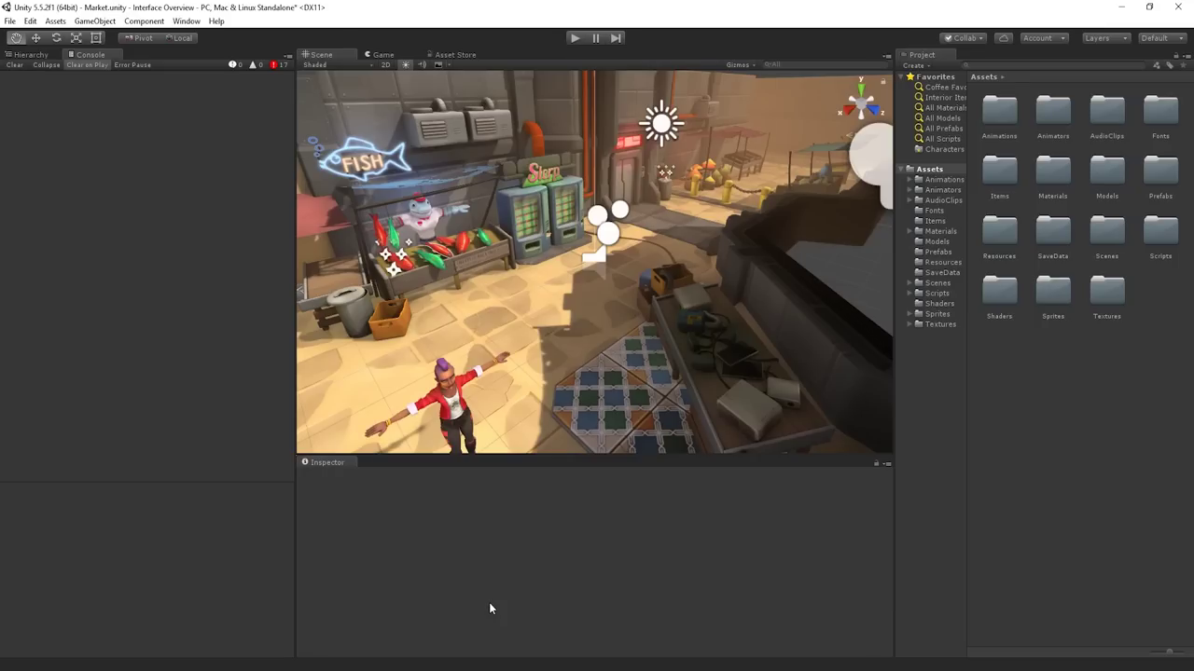
- Save the current window arrangement as a layout named 'New Custom Layout'
{"action": "left_click", "coordinate": [1166, 38]}
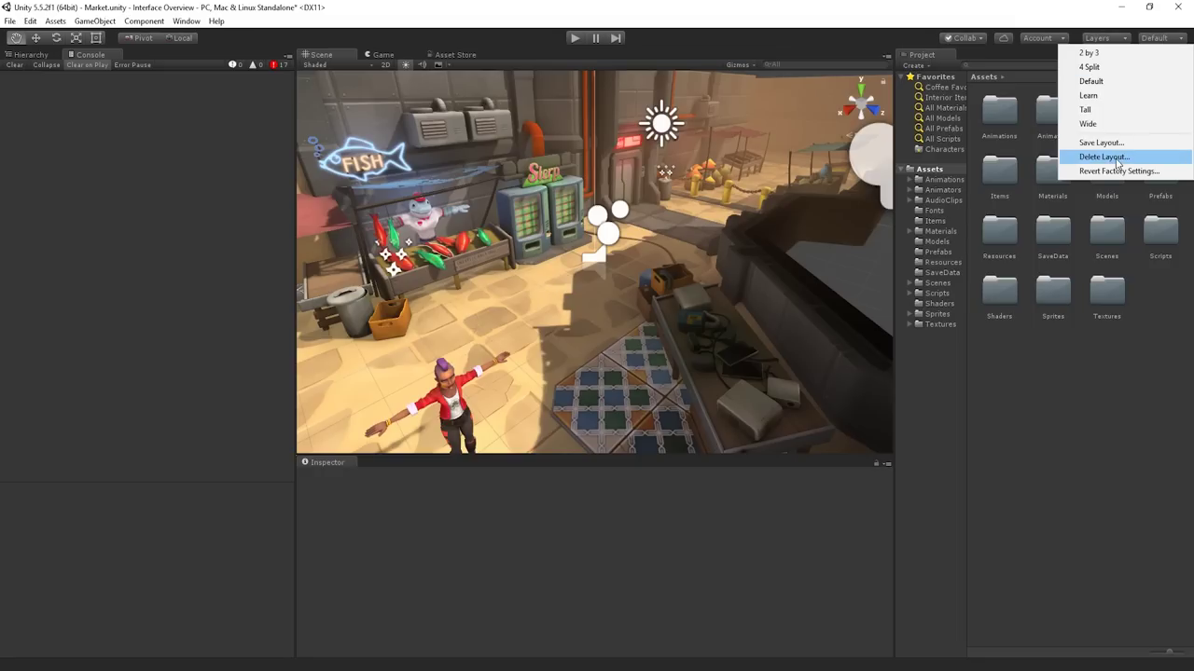
{"action": "left_click", "coordinate": [1105, 143]}
{"action": "type", "text": "New C"}
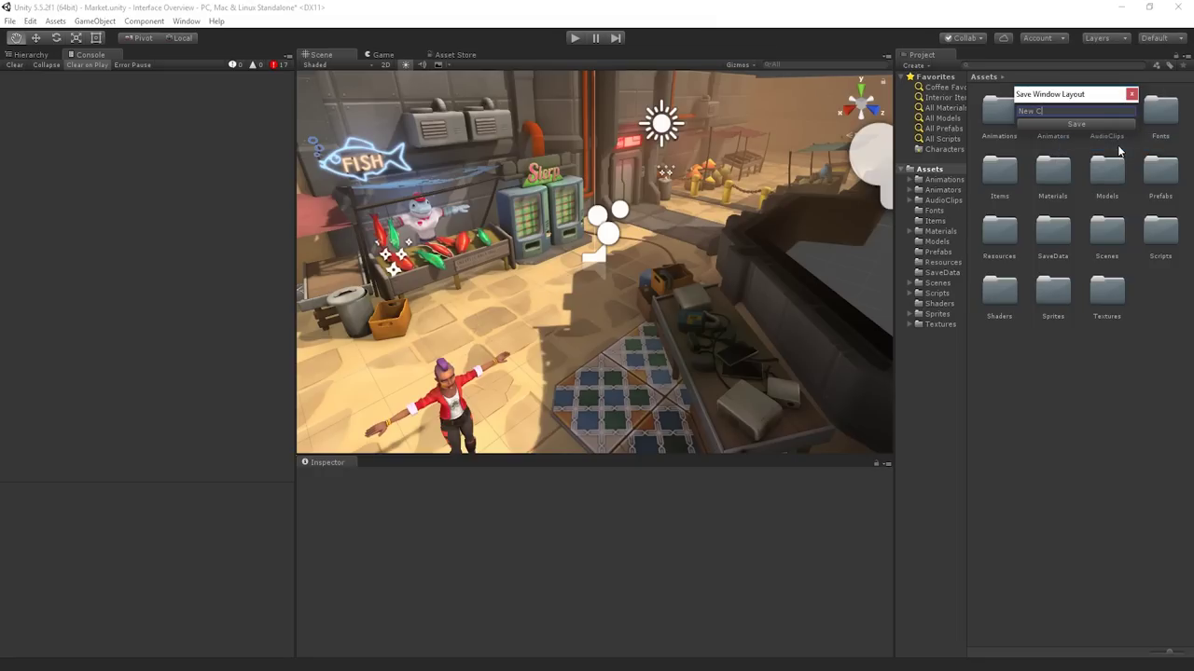
{"action": "type", "text": "ustom Layout"}
{"action": "key", "text": "Return"}
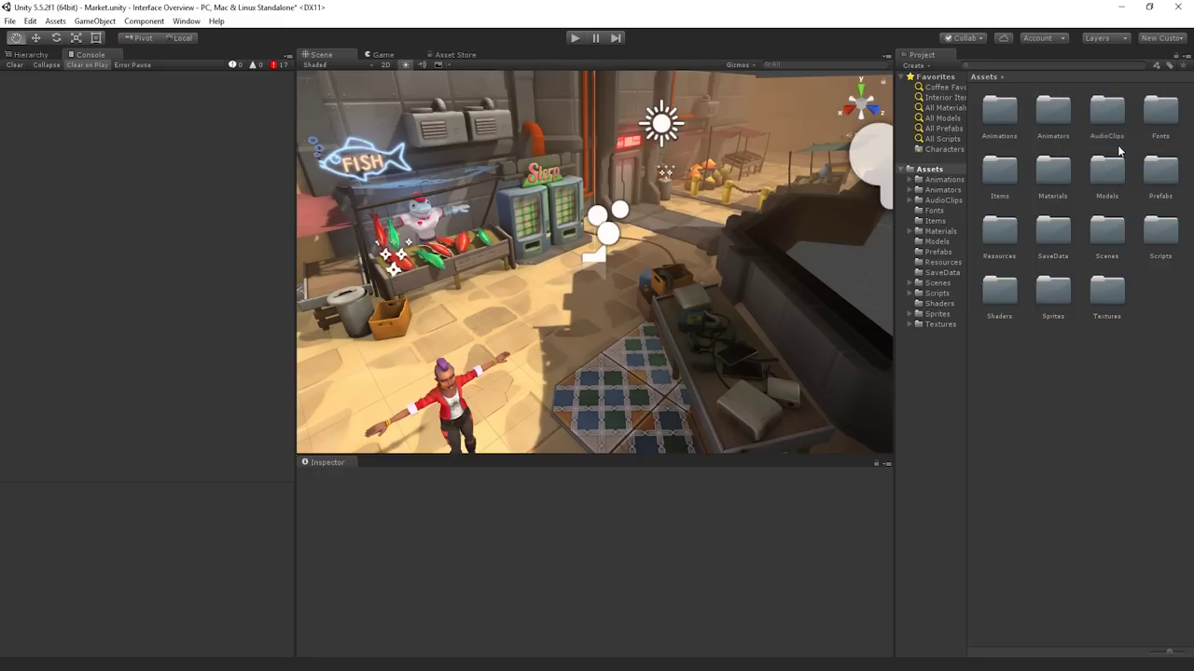
- Switch to the Default layout, then New Custom Layout, then Learn
{"action": "left_click", "coordinate": [1163, 38]}
{"action": "left_click", "coordinate": [1136, 81]}
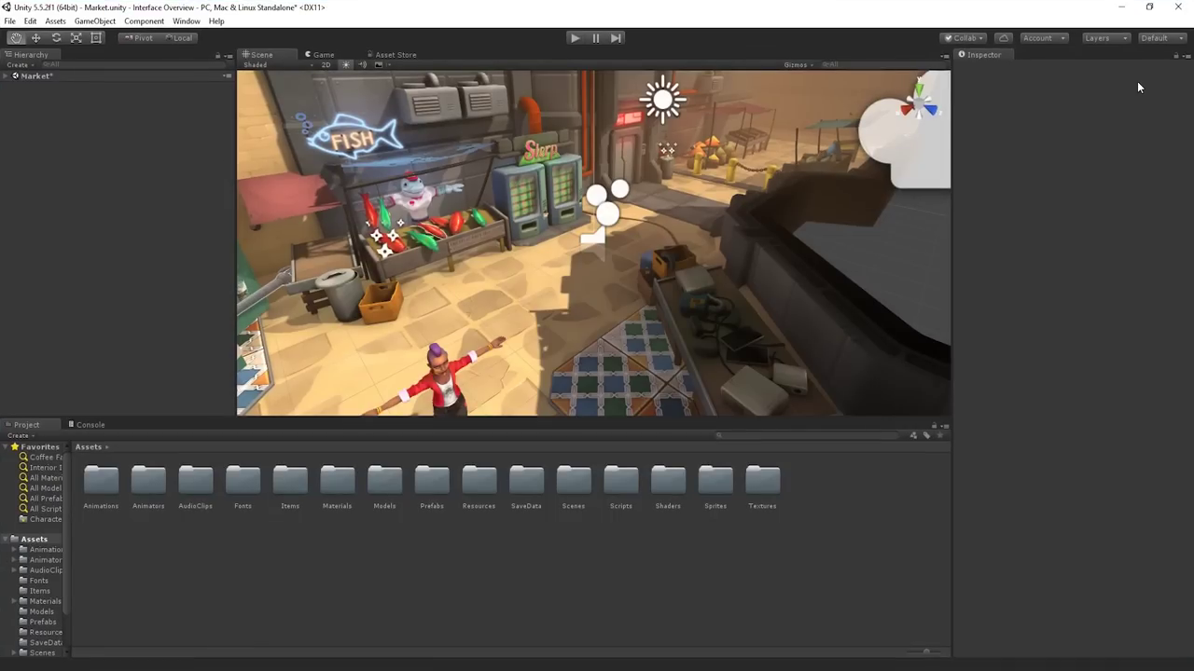
{"action": "left_click", "coordinate": [1169, 38]}
{"action": "left_click", "coordinate": [1146, 110]}
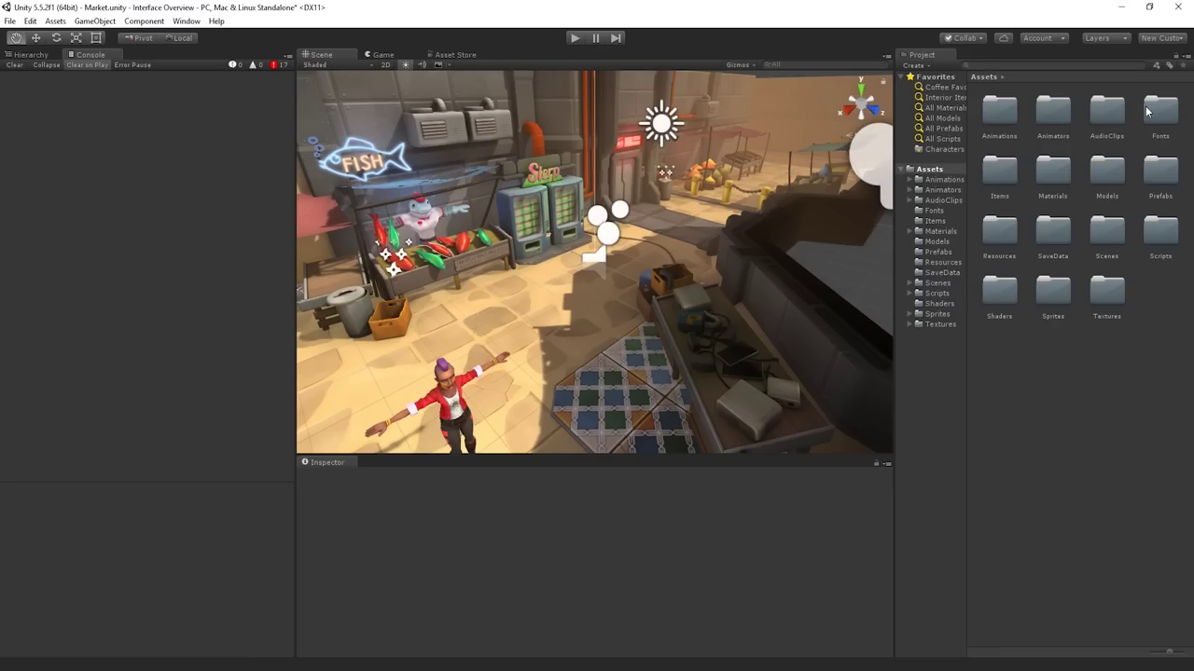
{"action": "left_click", "coordinate": [1165, 38]}
{"action": "left_click", "coordinate": [1133, 97]}
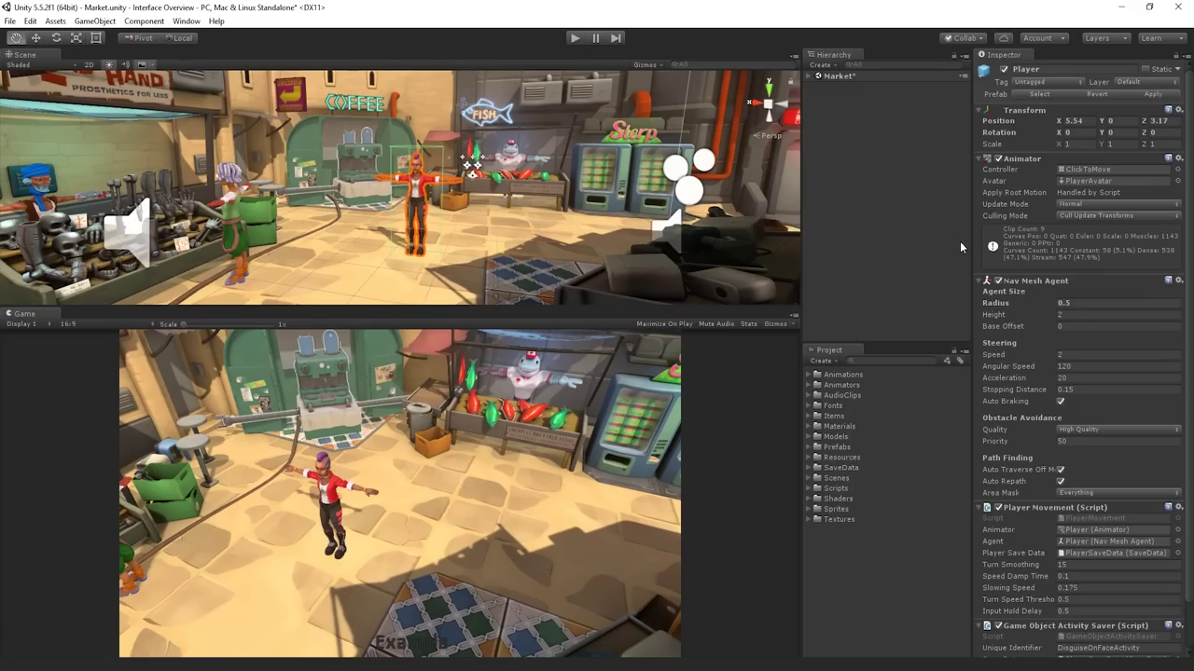